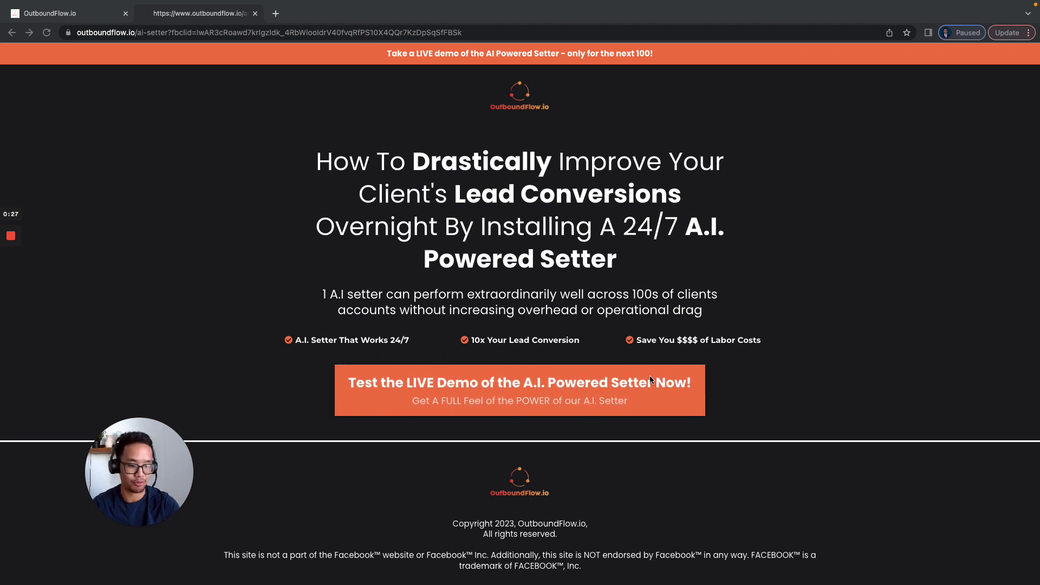
- Open the live demo form, enter 'ads' as what attracted your attention, and submit it
click(601, 399)
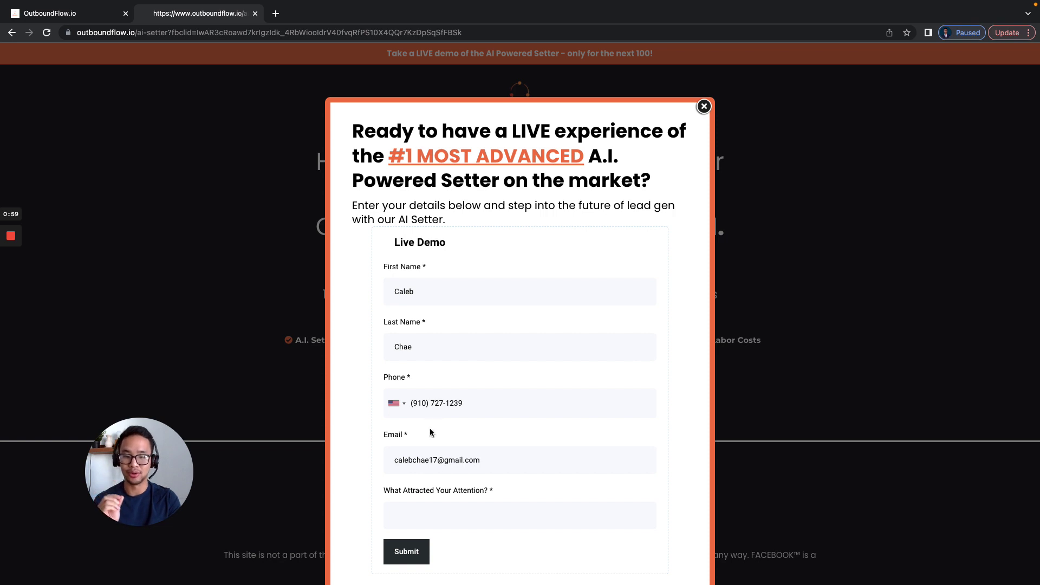
click(406, 513)
text(ads)
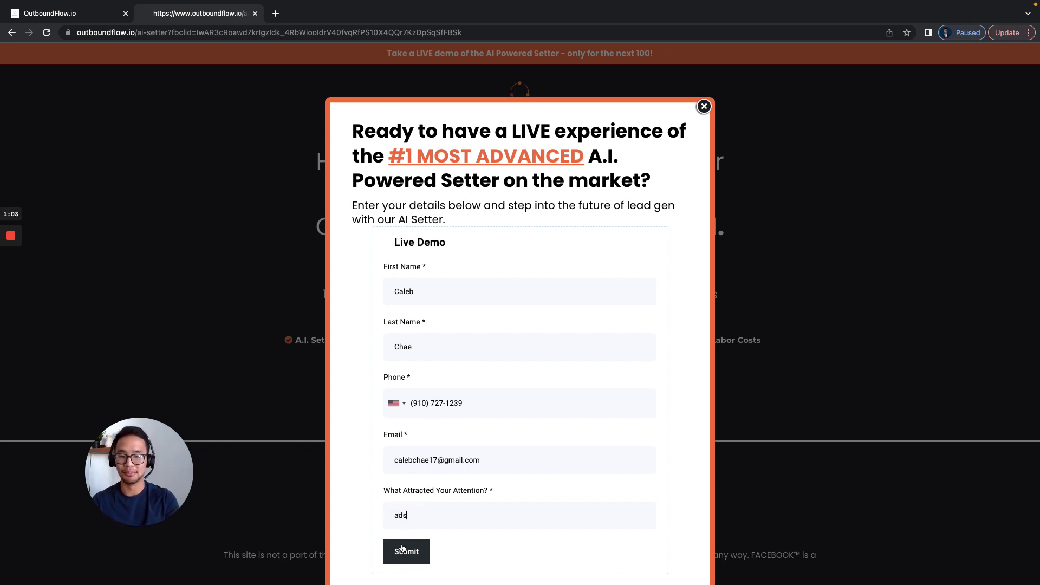
click(404, 550)
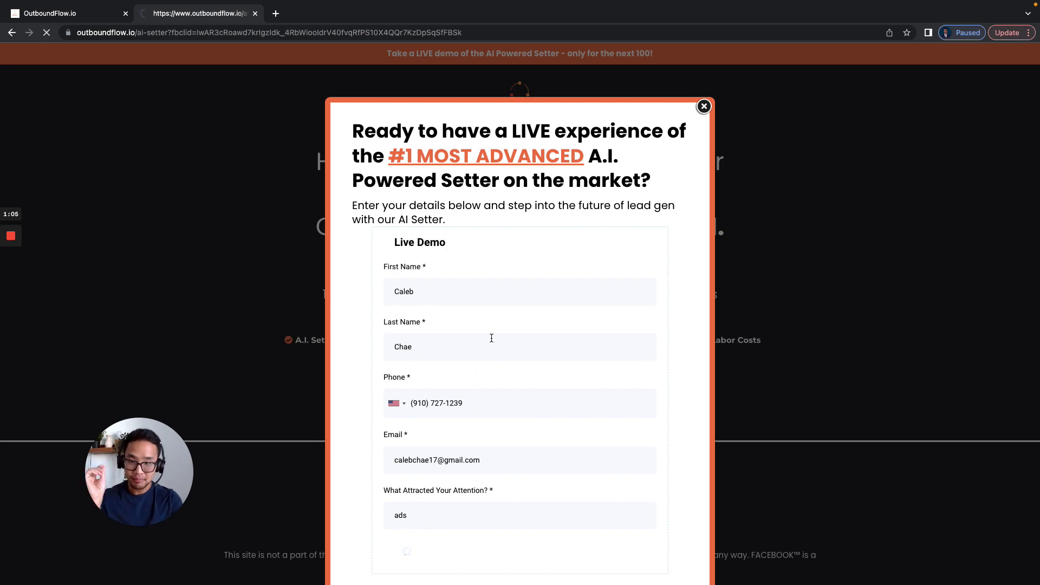
scroll(491, 338, down, 1)
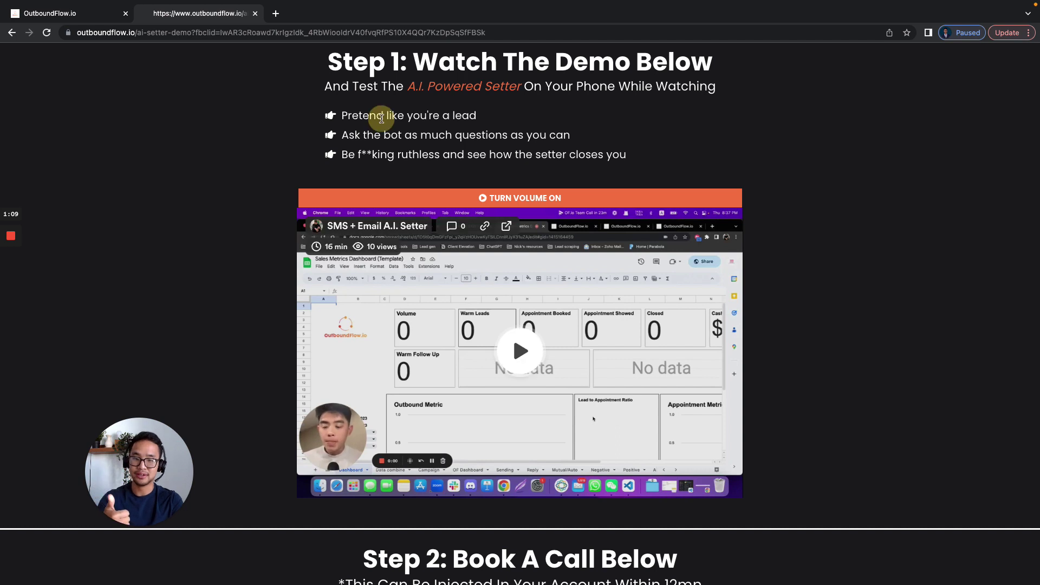
scroll(381, 118, up, 1)
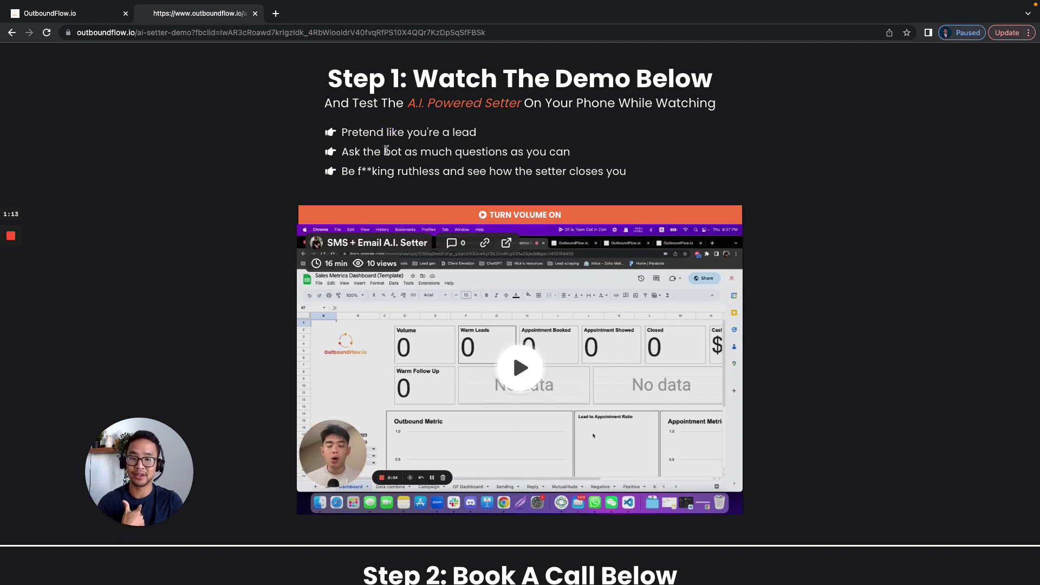
scroll(384, 163, up, 1)
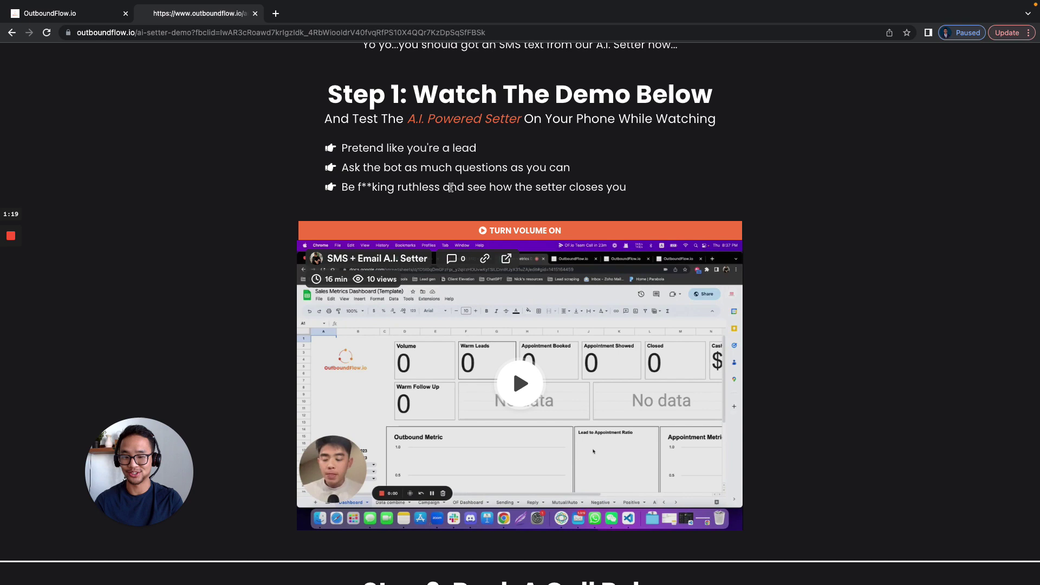
scroll(459, 212, down, 2)
scroll(451, 190, up, 2)
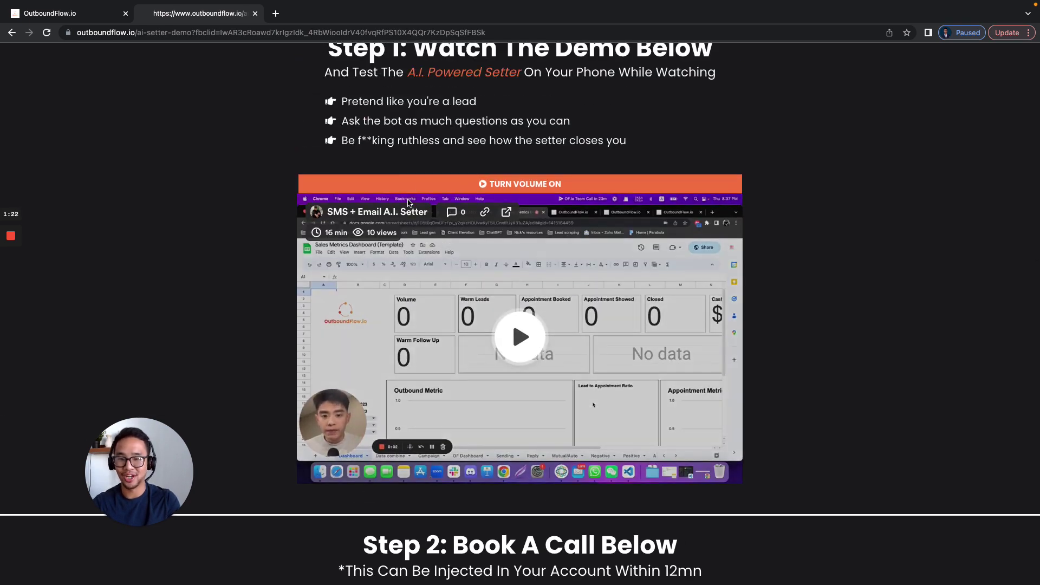
scroll(337, 173, up, 1)
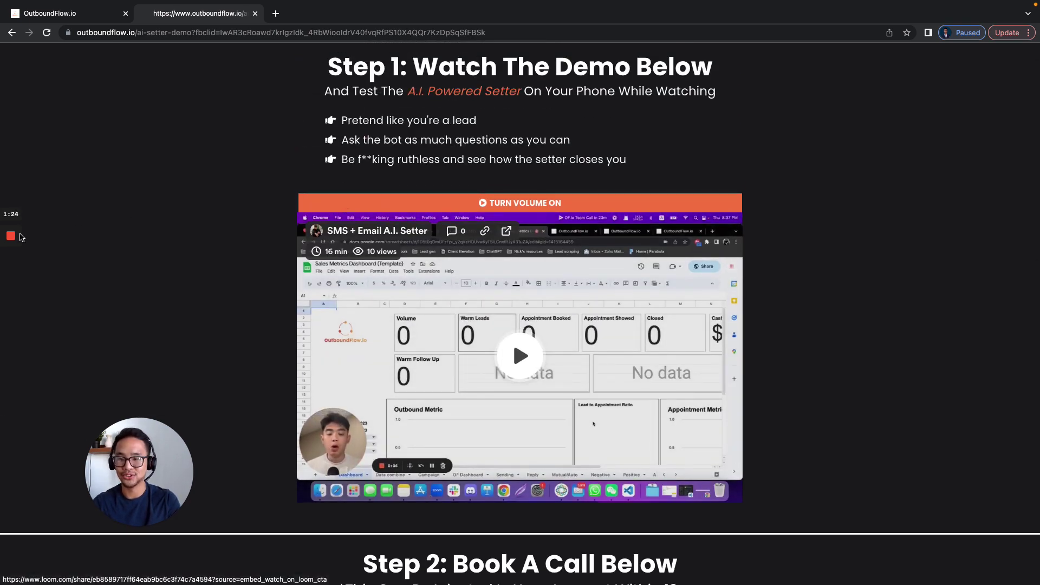
mouse_move(10, 279)
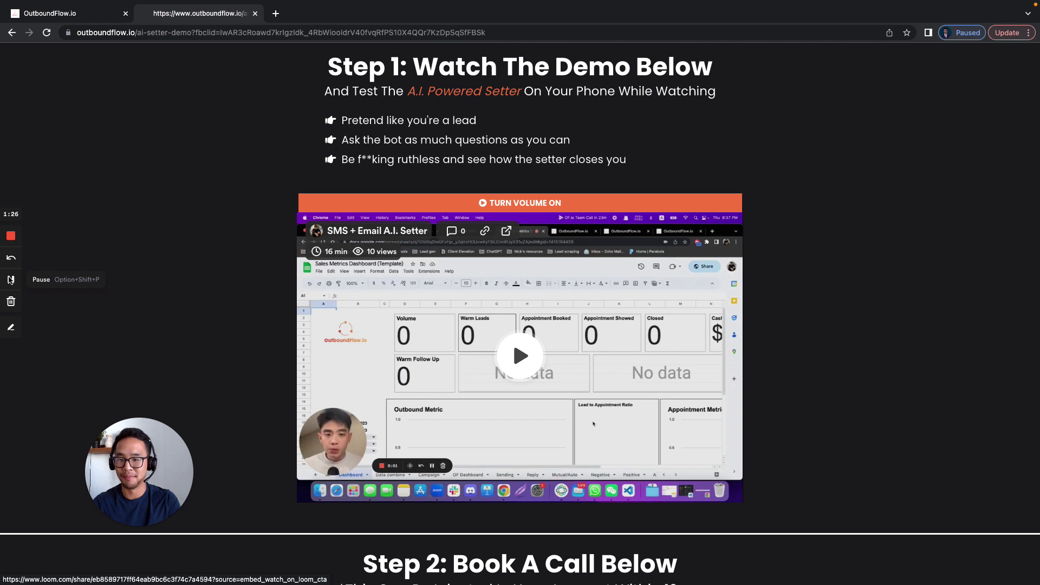
- Switch to the GoHighLevel tab showing Sophia's opening AI setter text
key(ctrl+shift+Tab)
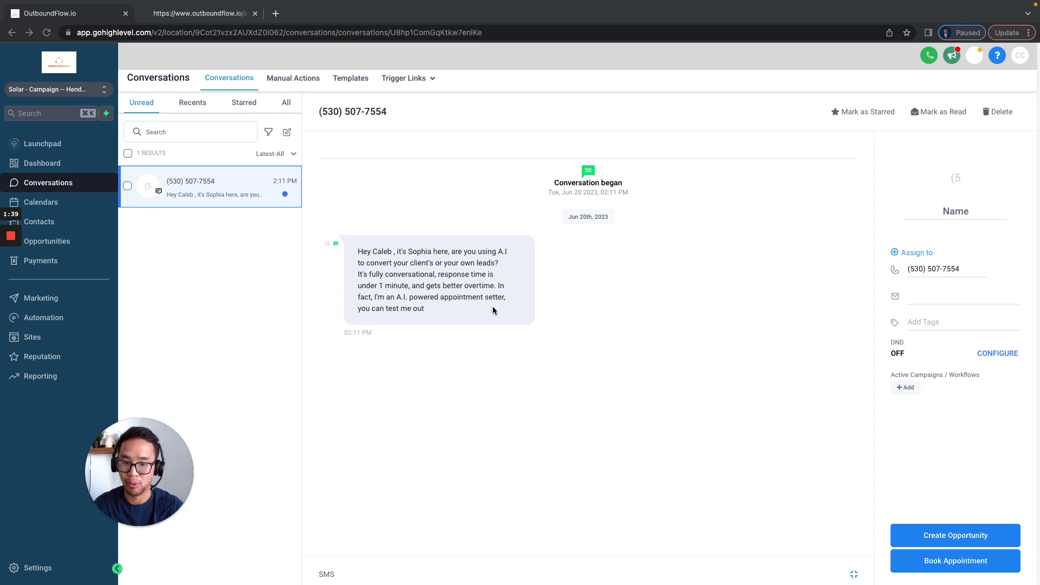
- Open the SMS reply box below Sophia's opening message and place the cursor in it
click(327, 575)
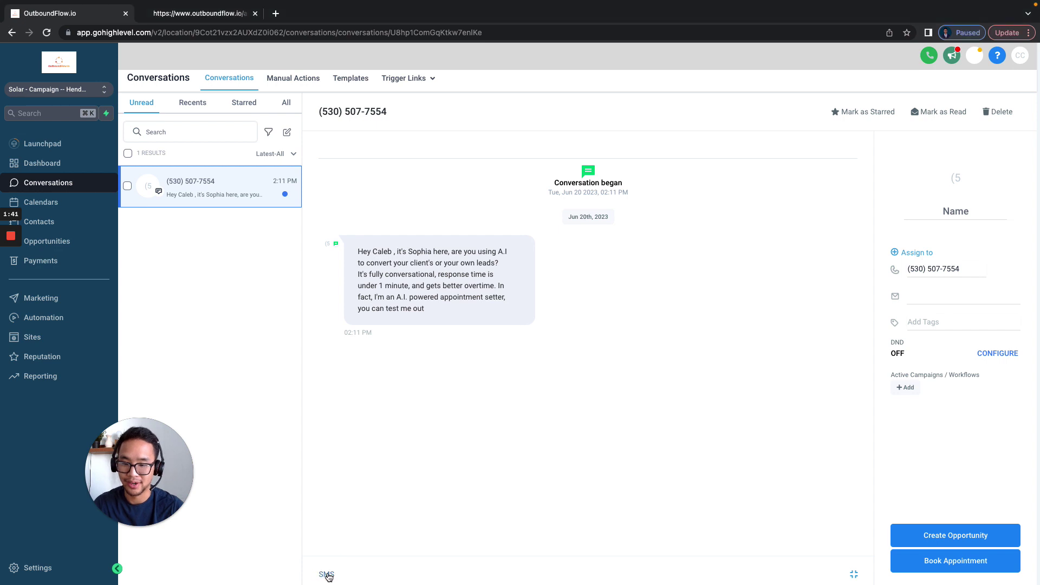
click(387, 507)
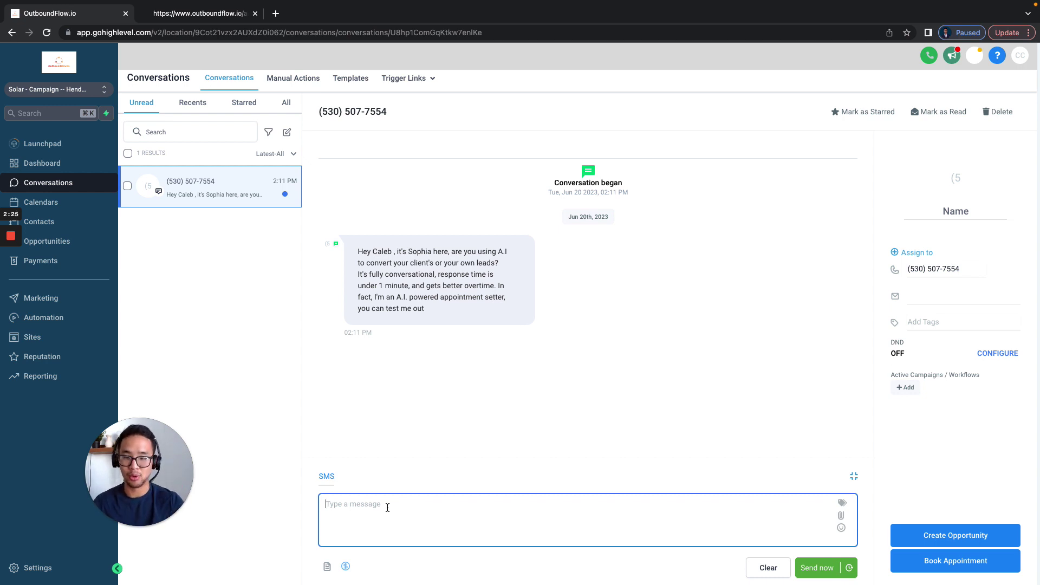
text(How)
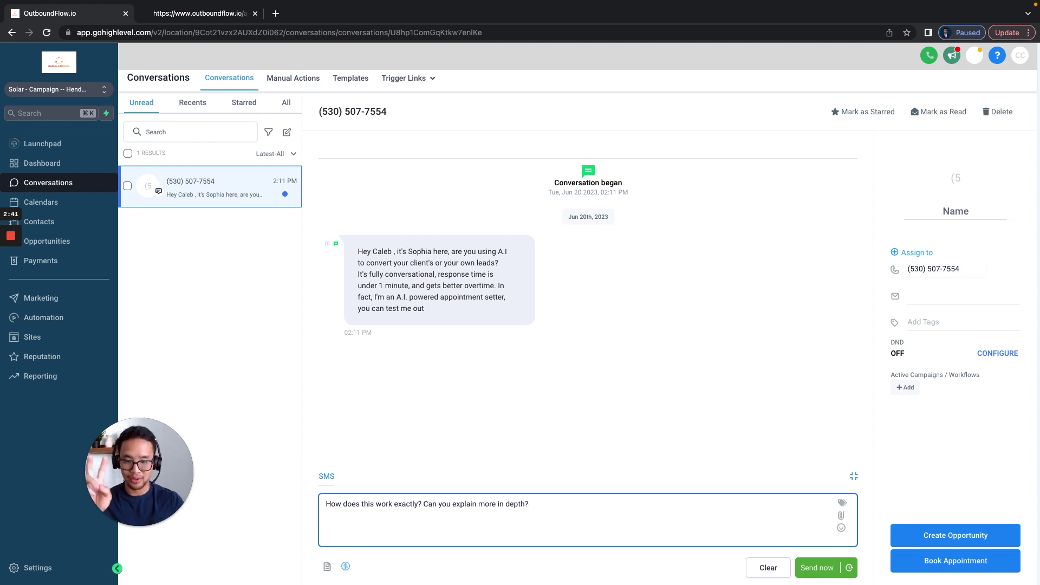
- Send 'How does this work exactly? Can you explain more in depth?' to the AI setter
key(Return)
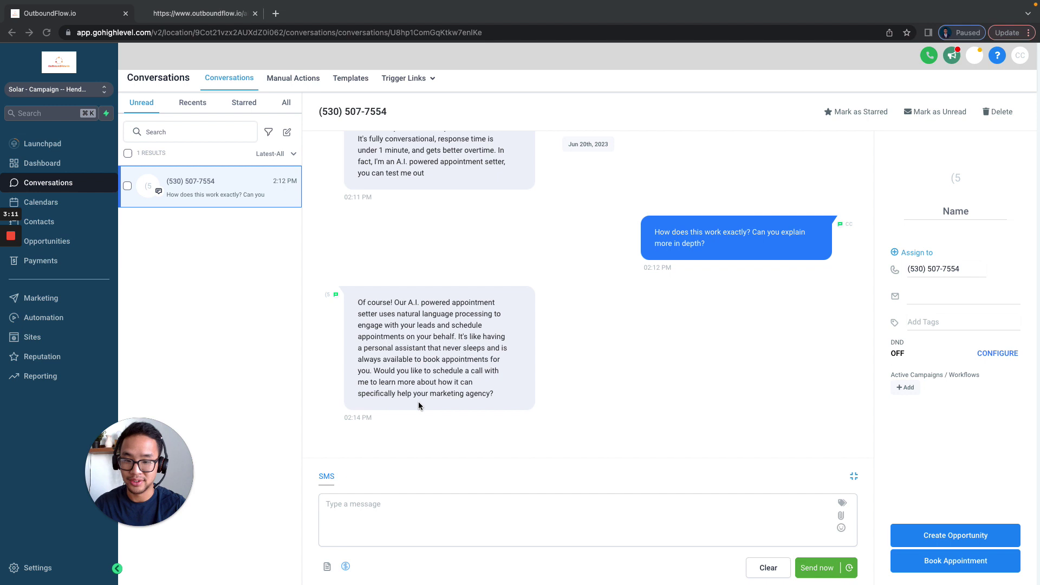
- Send the AI setter a question about whether complicated lead questions get answered
click(407, 502)
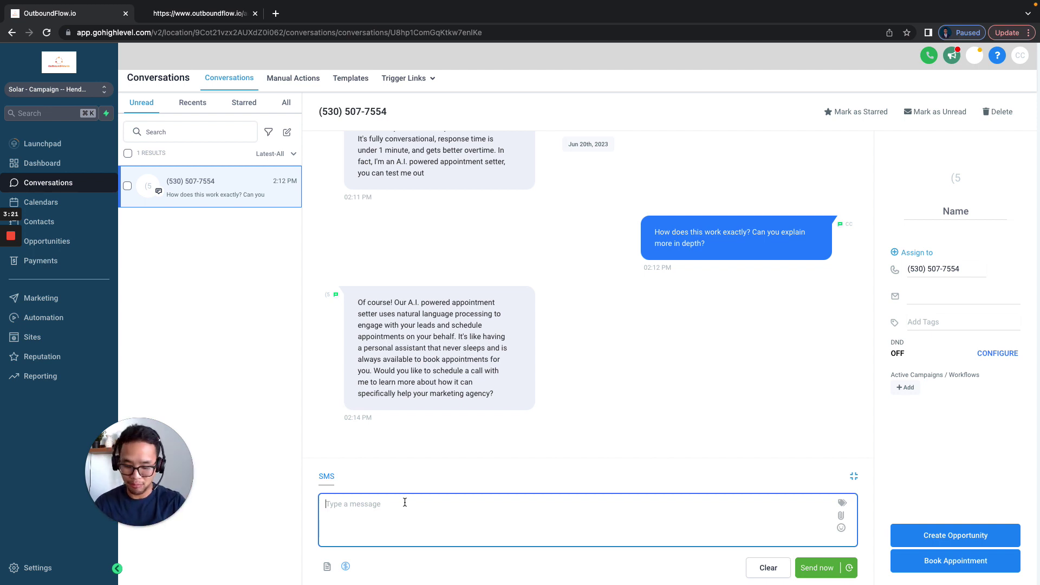
text(W)
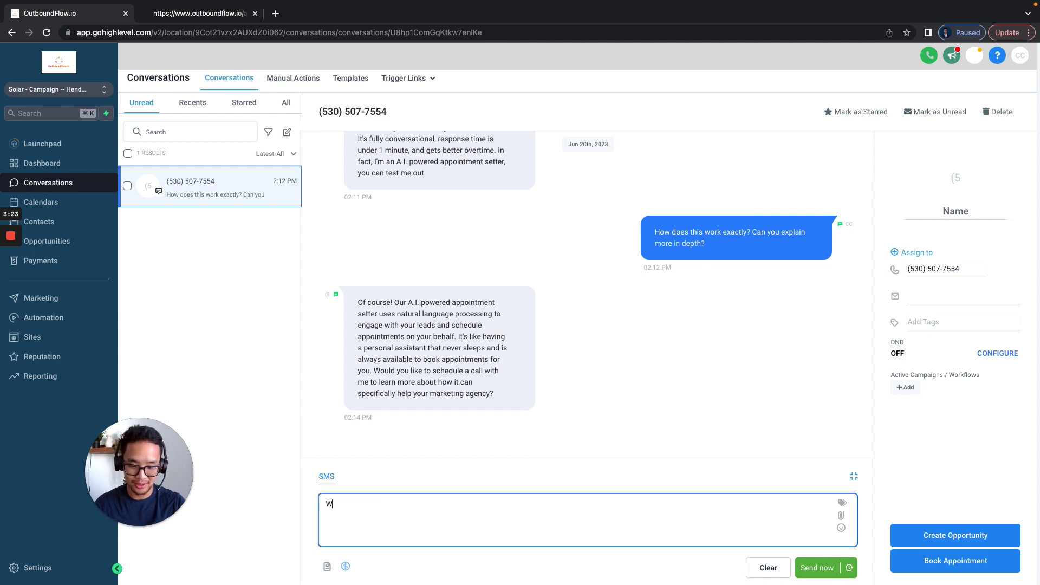
text(at if the lead asks a very)
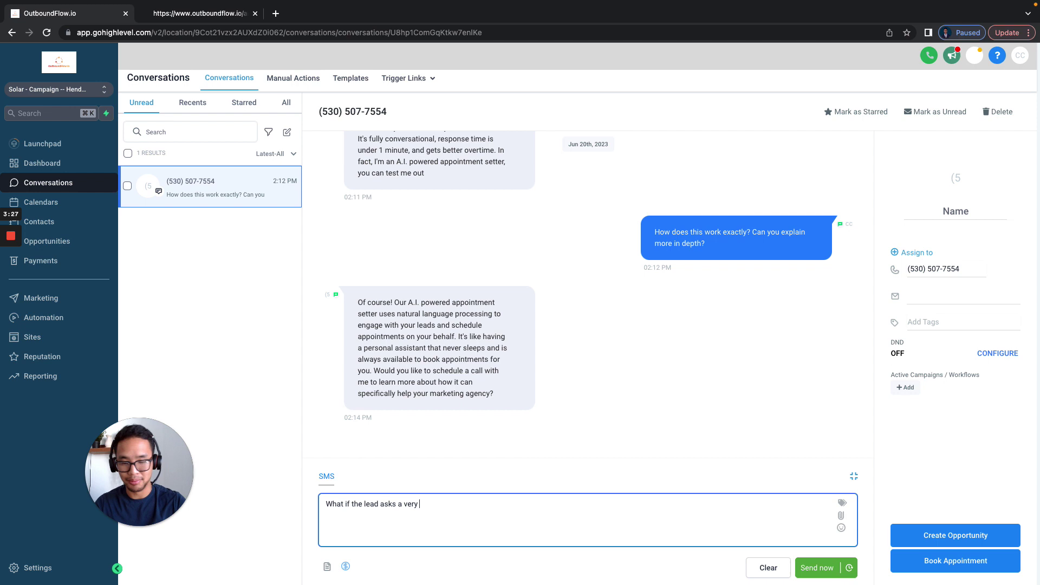
text(compicated question...)
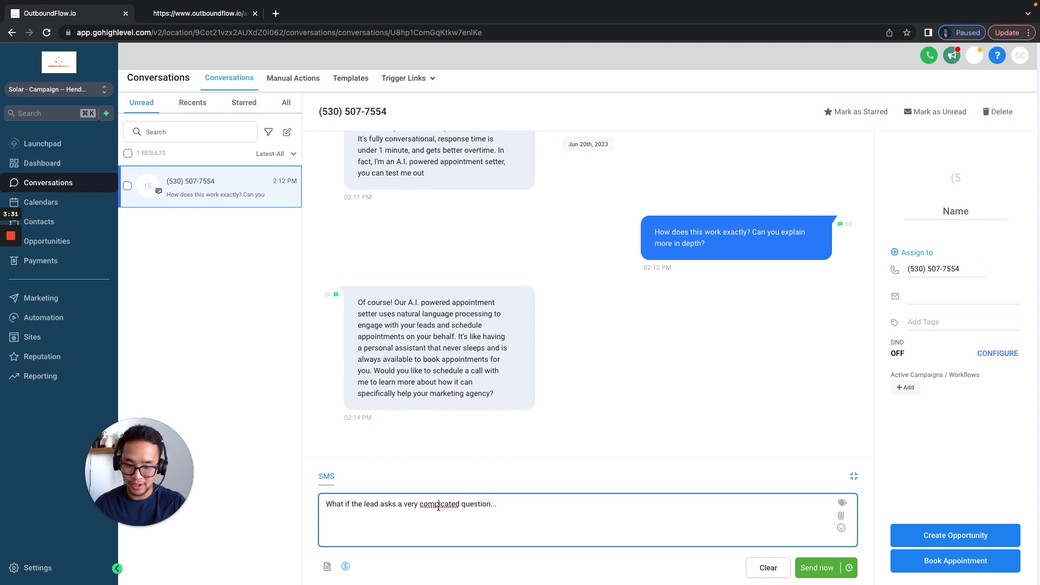
text(l)
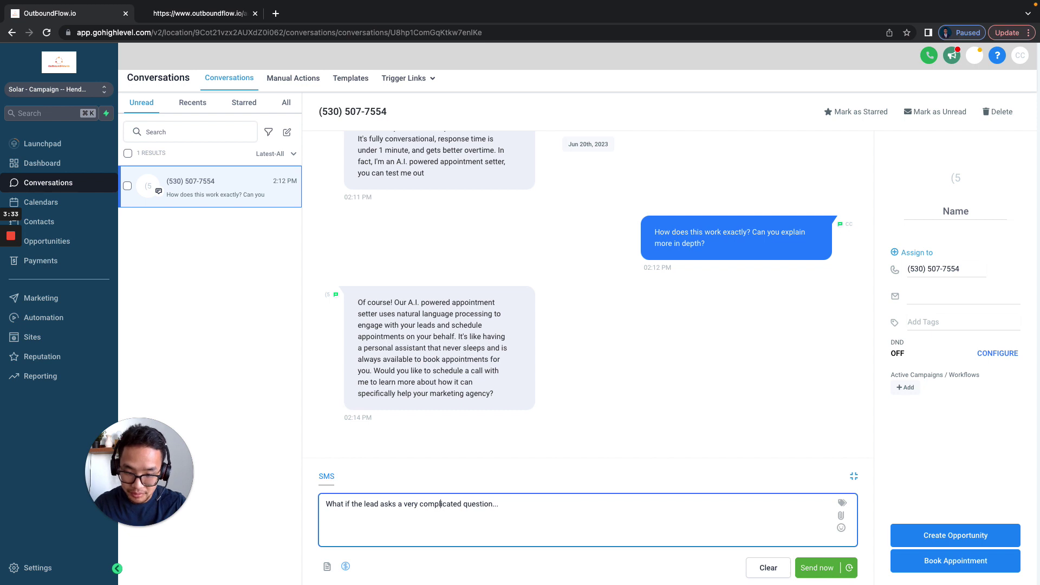
text(wi)
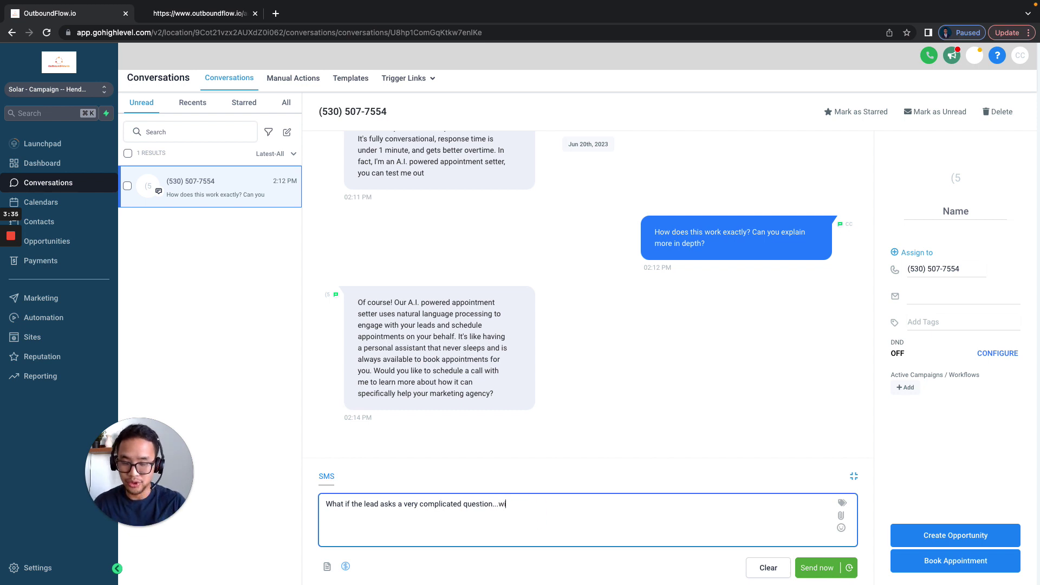
text( you)
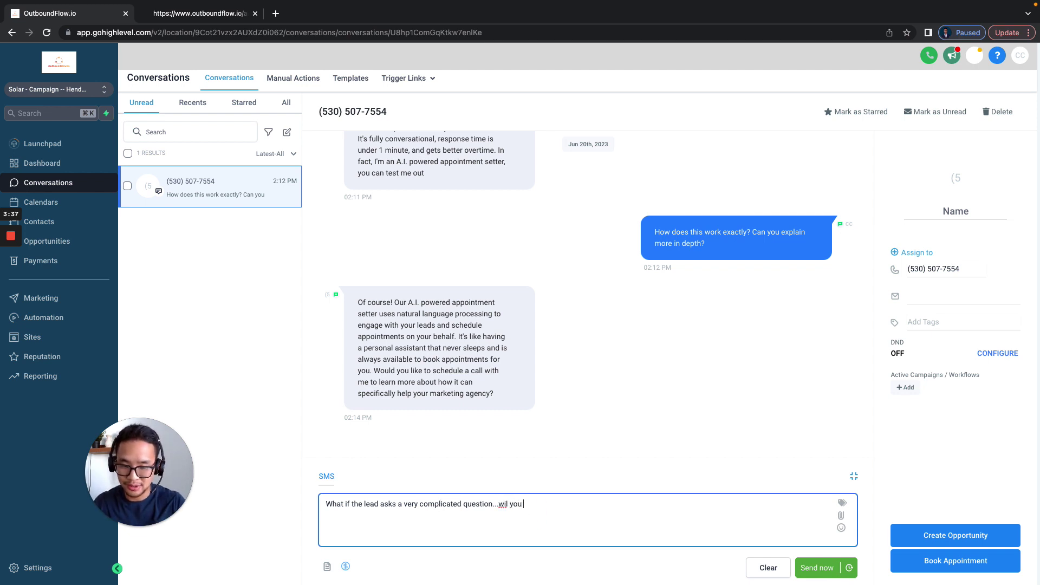
text( guys)
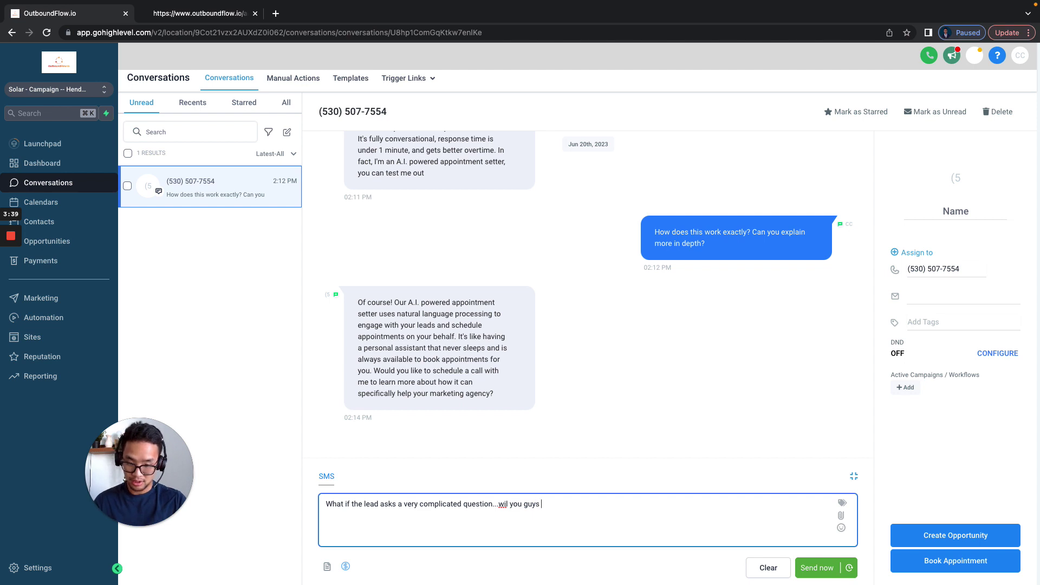
text( know how to answer)
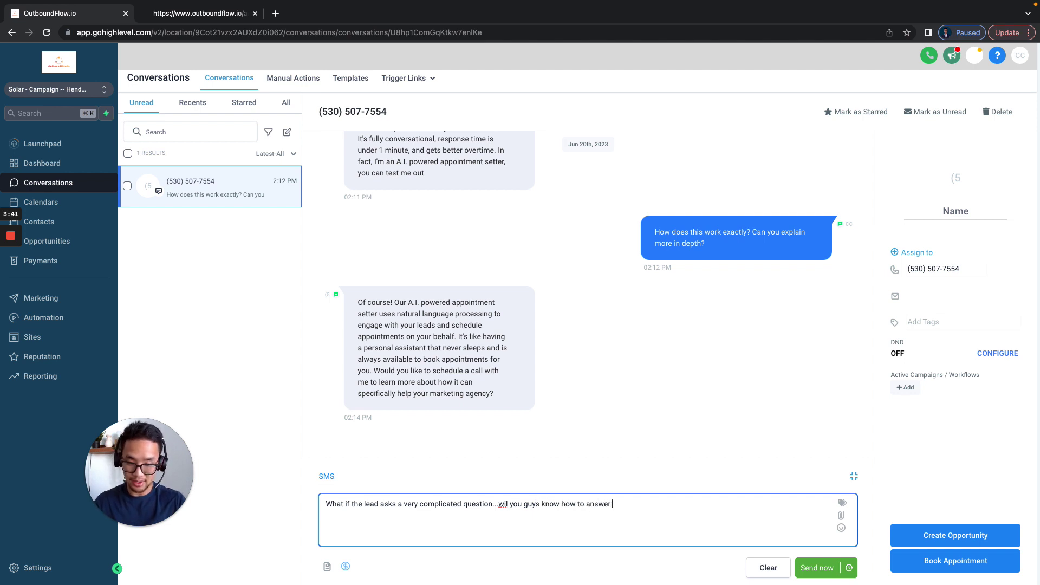
text( that?)
key(Return)
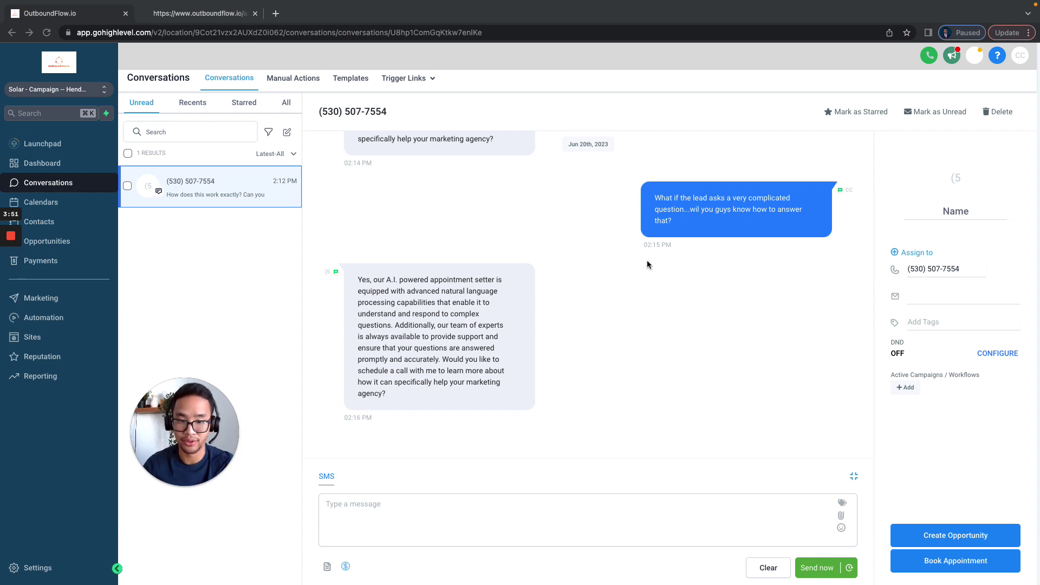
scroll(647, 261, up, 1)
scroll(428, 299, down, 1)
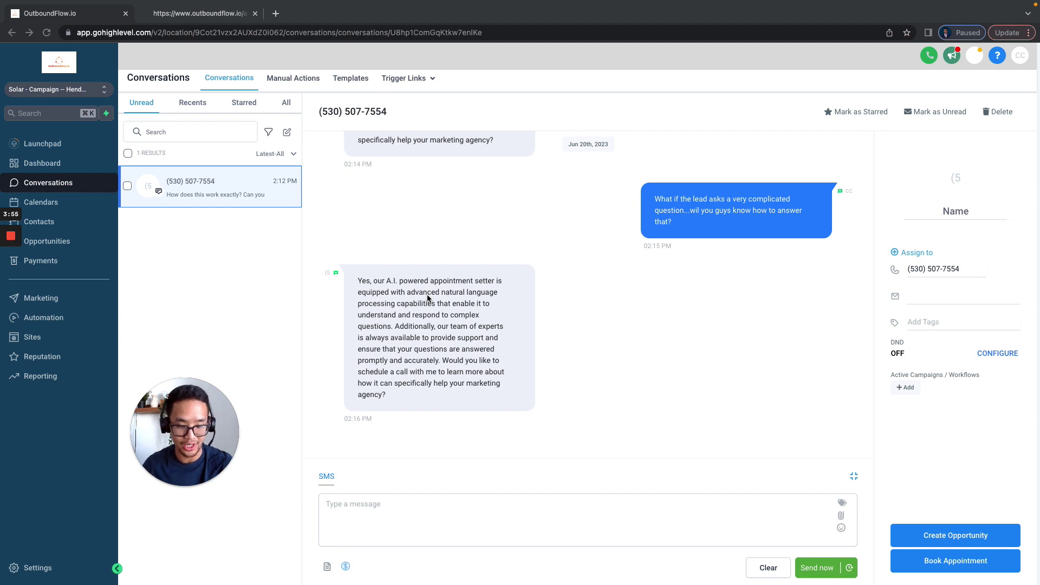
scroll(427, 299, up, 1)
scroll(427, 299, up, 1)
scroll(427, 299, up, 1)
scroll(428, 298, up, 1)
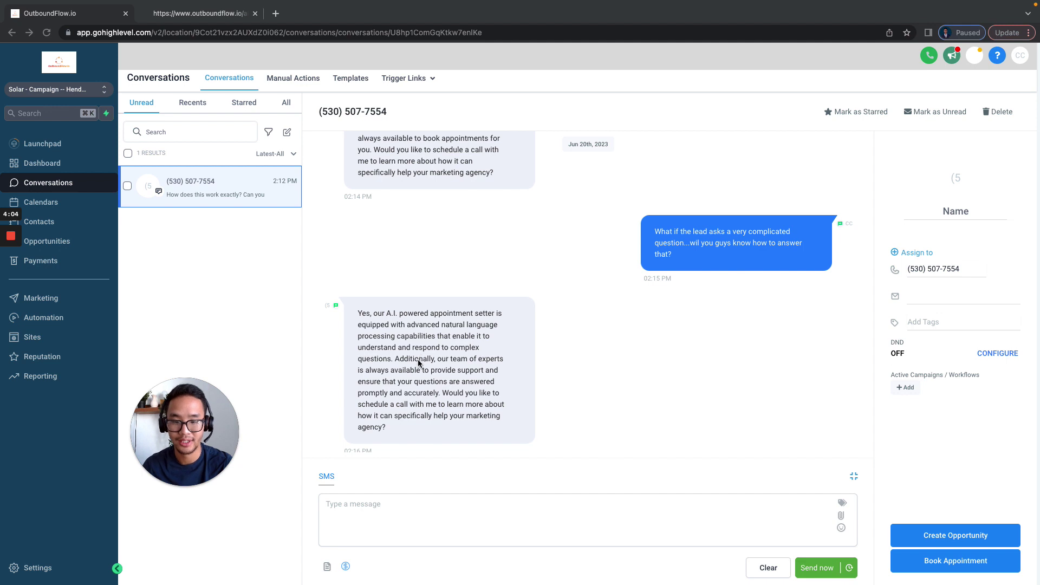
scroll(420, 359, down, 1)
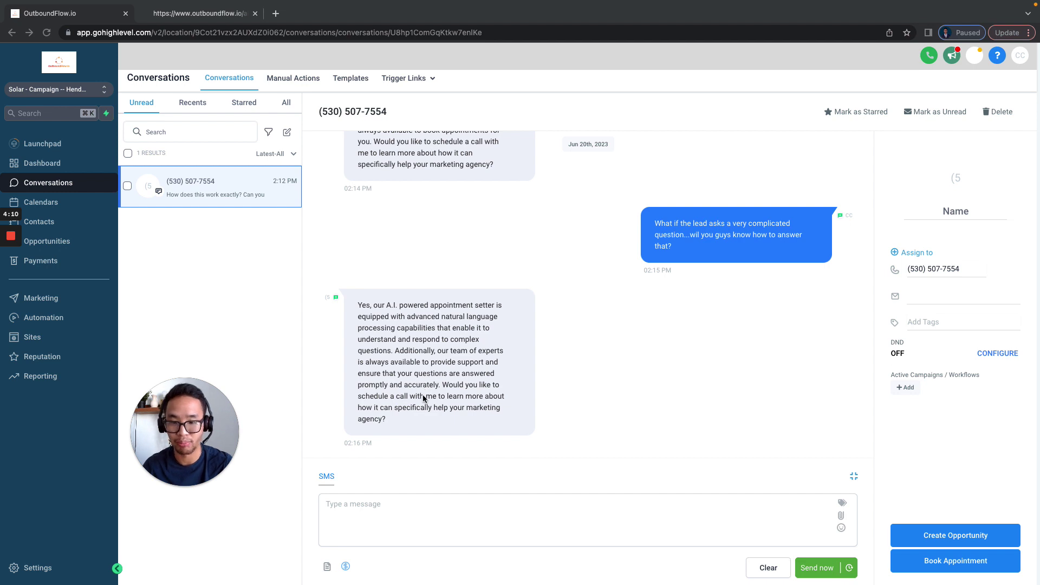
scroll(423, 398, down, 2)
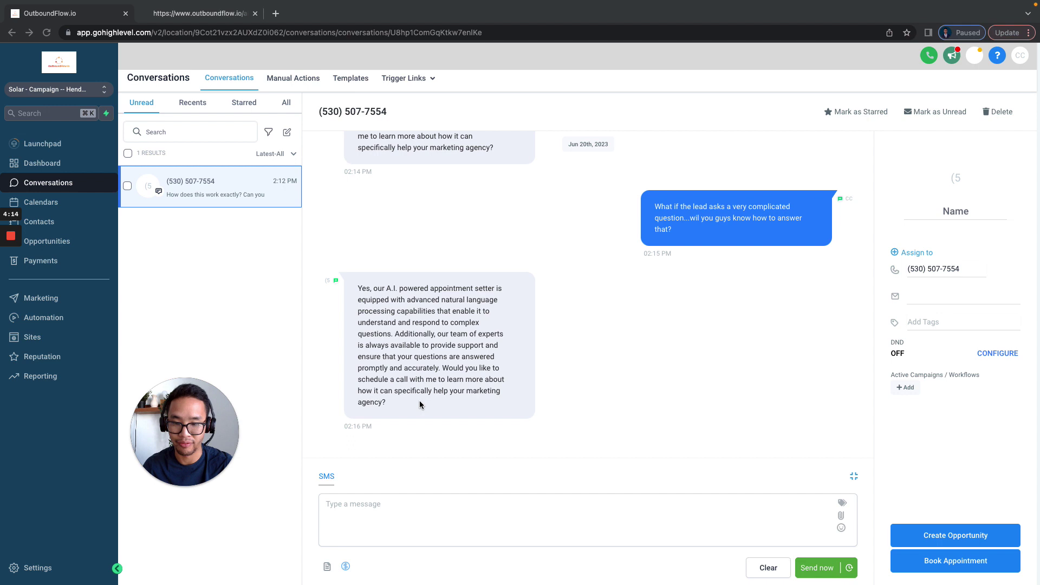
scroll(407, 424, up, 2)
scroll(448, 263, up, 1)
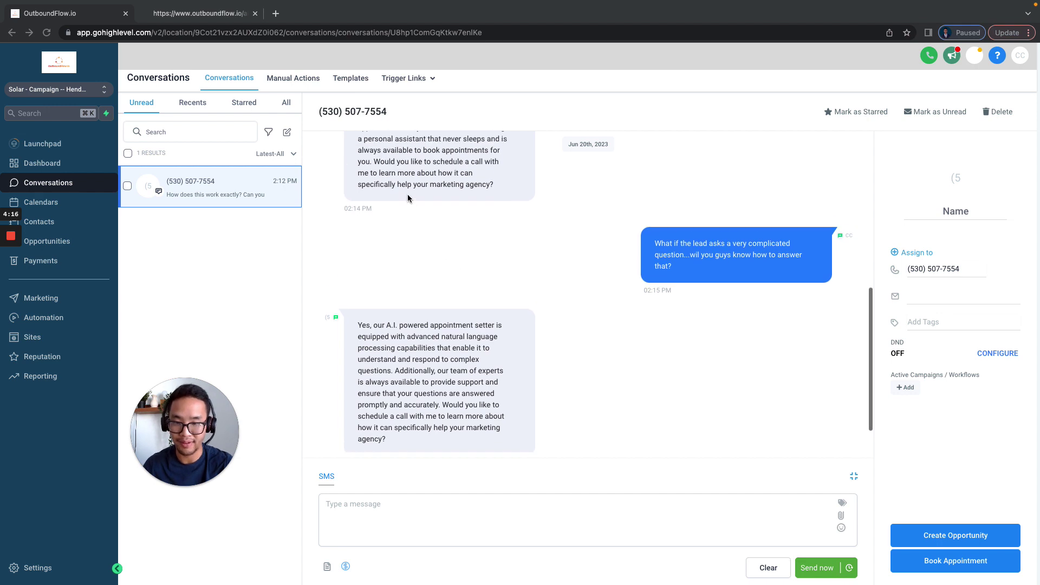
- Bring the 02:16 PM complex-questions reply into view and focus the empty SMS box
click(378, 169)
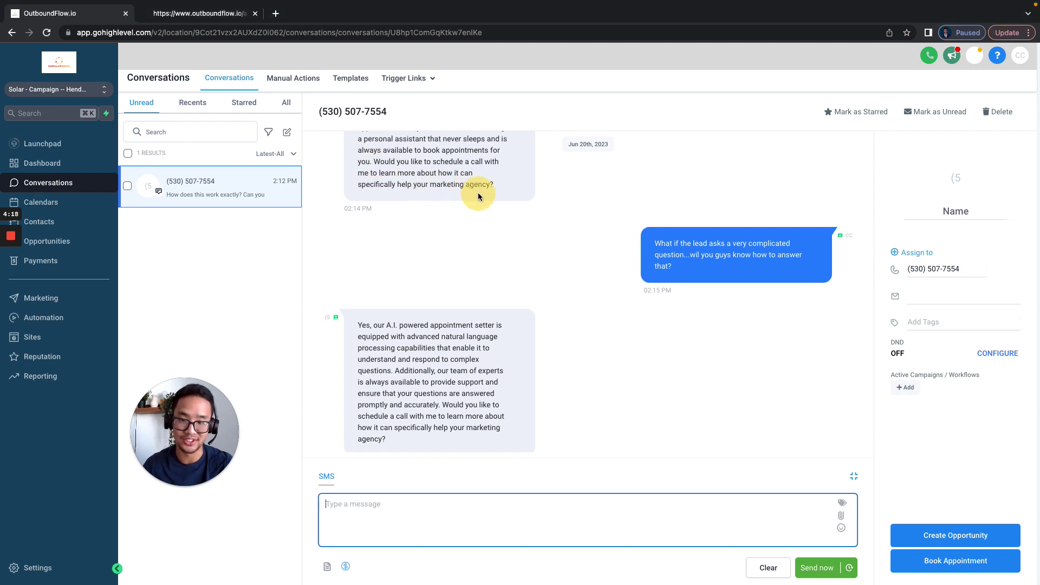
scroll(468, 221, down, 1)
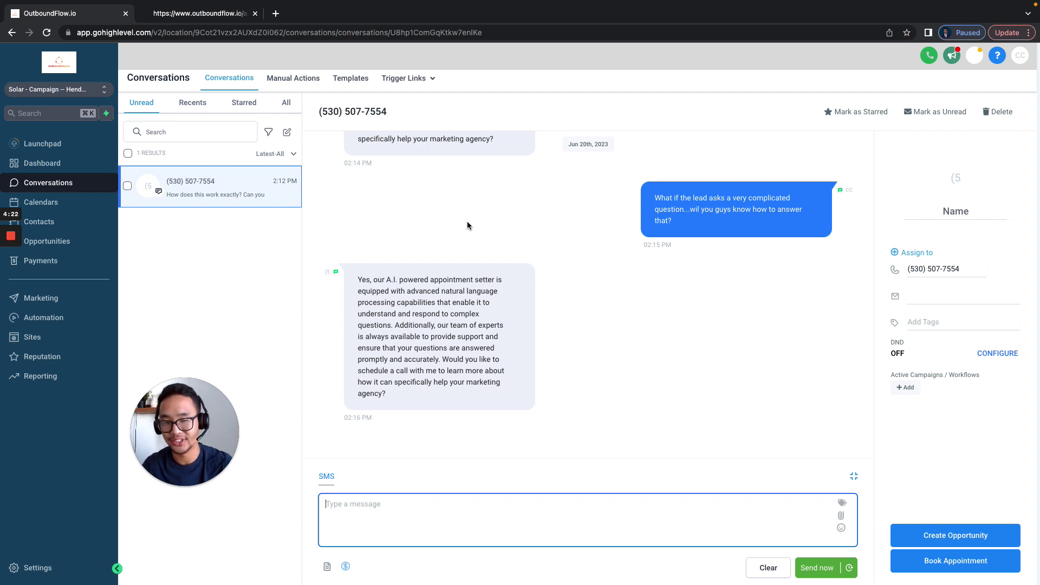
click(386, 498)
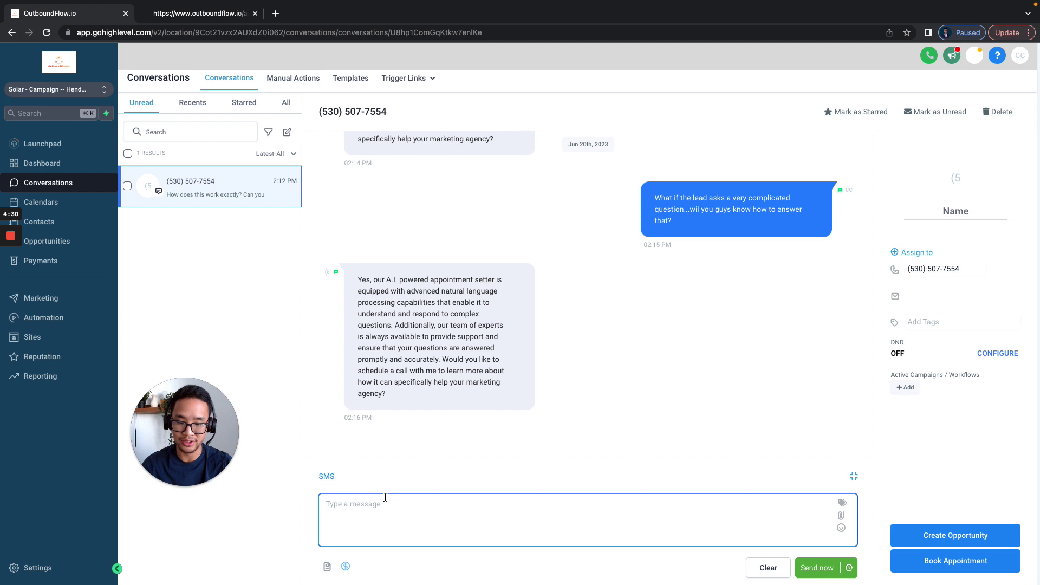
text(How quick)
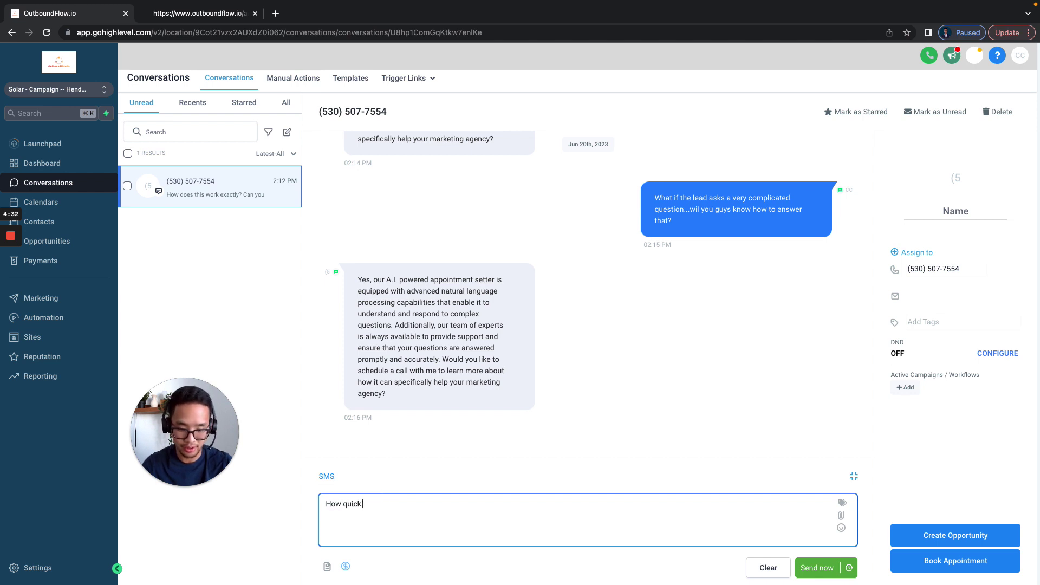
text( wil you)
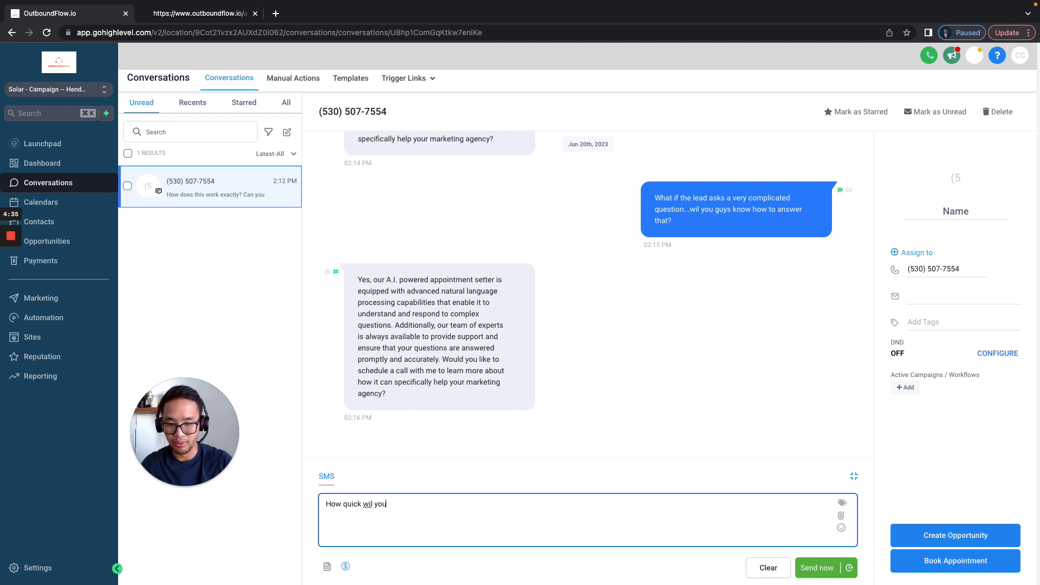
- Send the corrected contact-speed and capacity question, then highlight the AI's call-details reply
key(Left)
key(Left)
key(Left)
text(l)
key(End)
text(be )
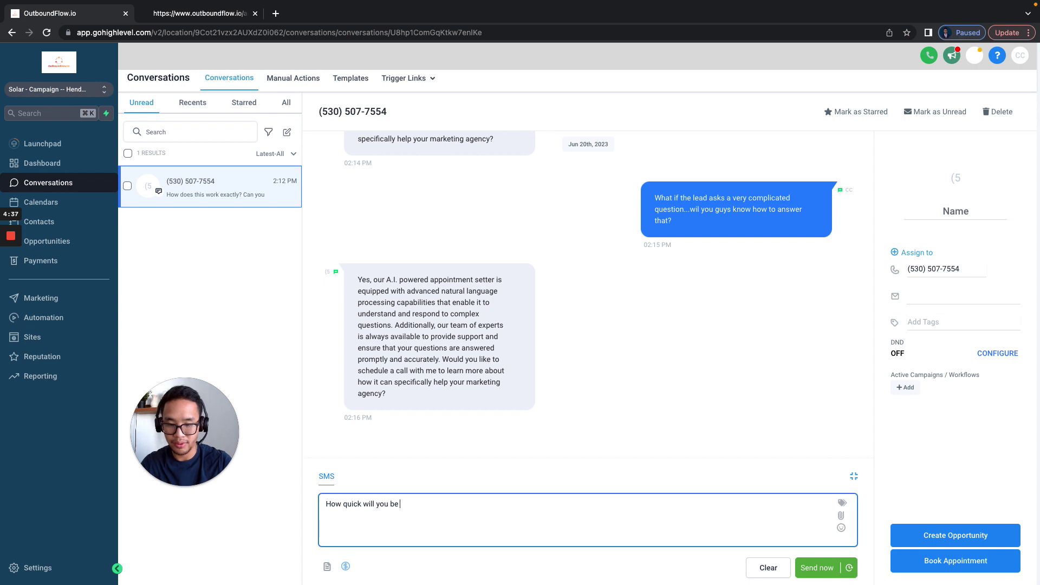
text(able to contac)
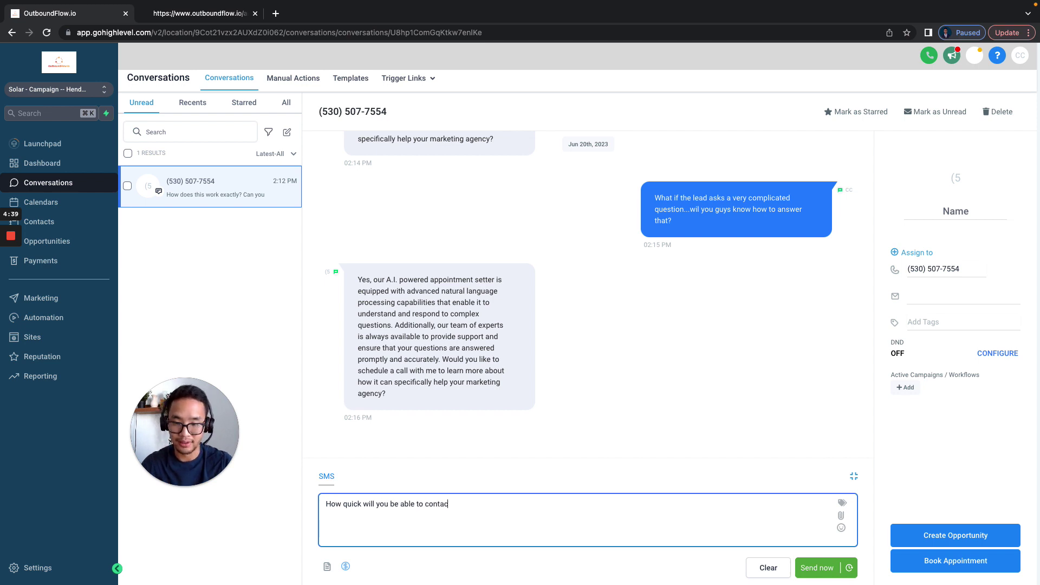
text(t the lads )
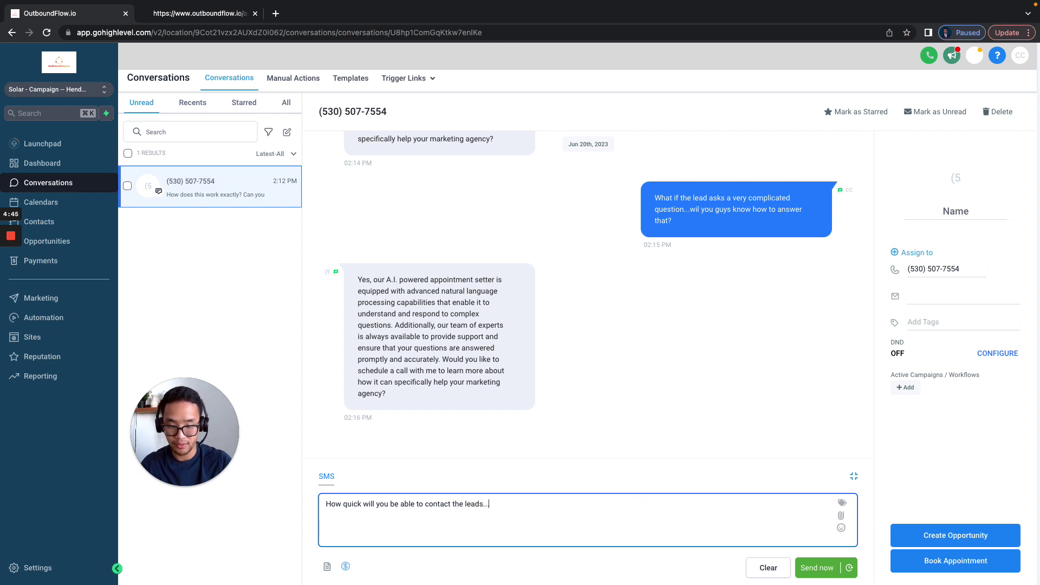
text(.)
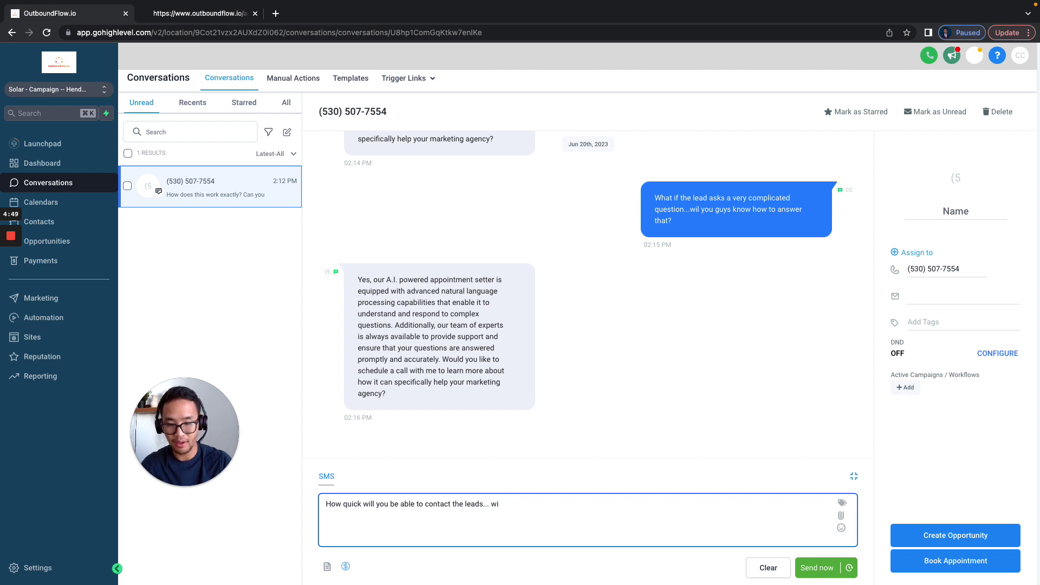
text(d how many)
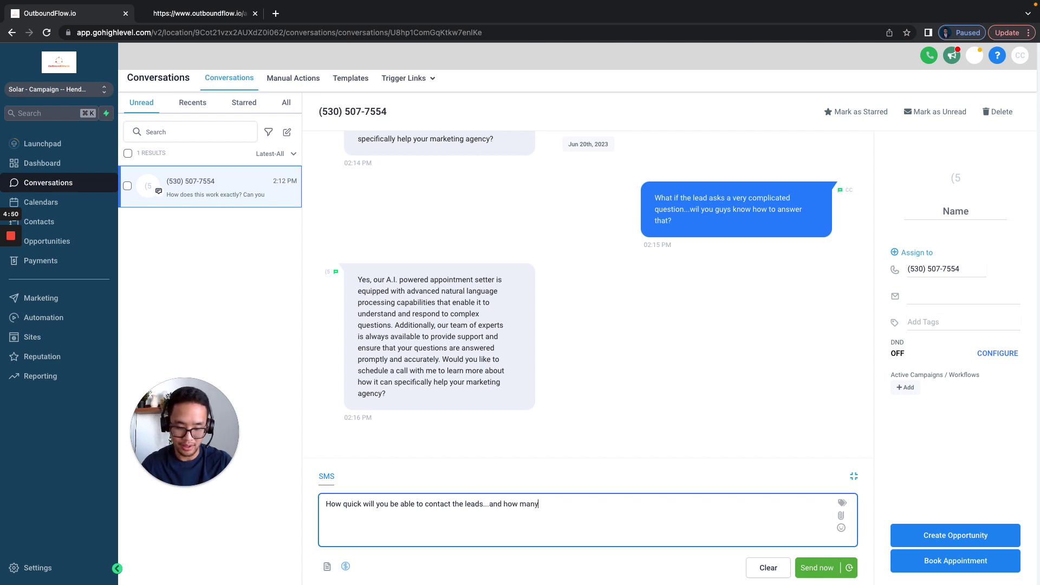
text( conversations )
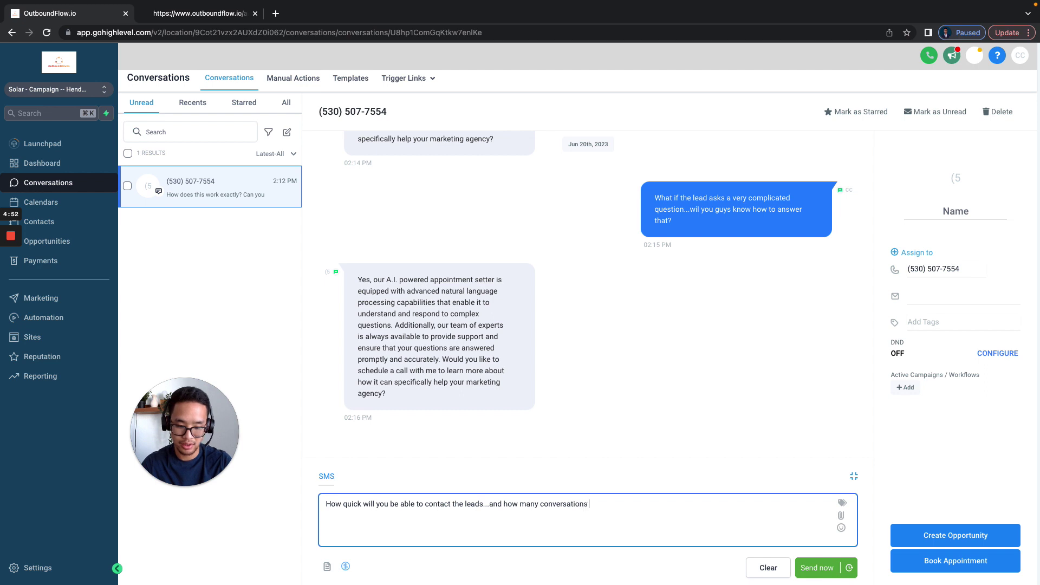
text(ou be able )
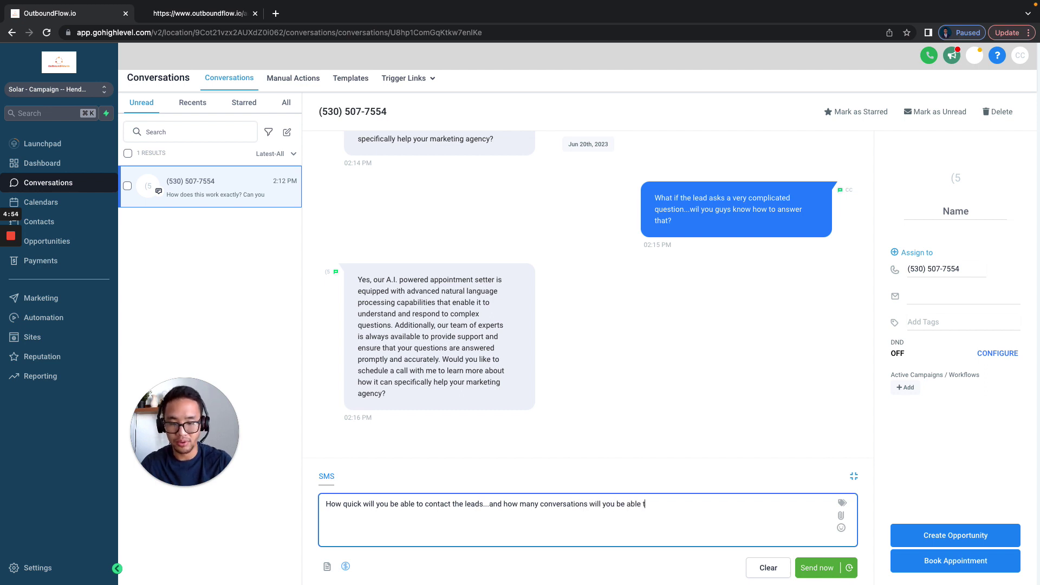
text(to har)
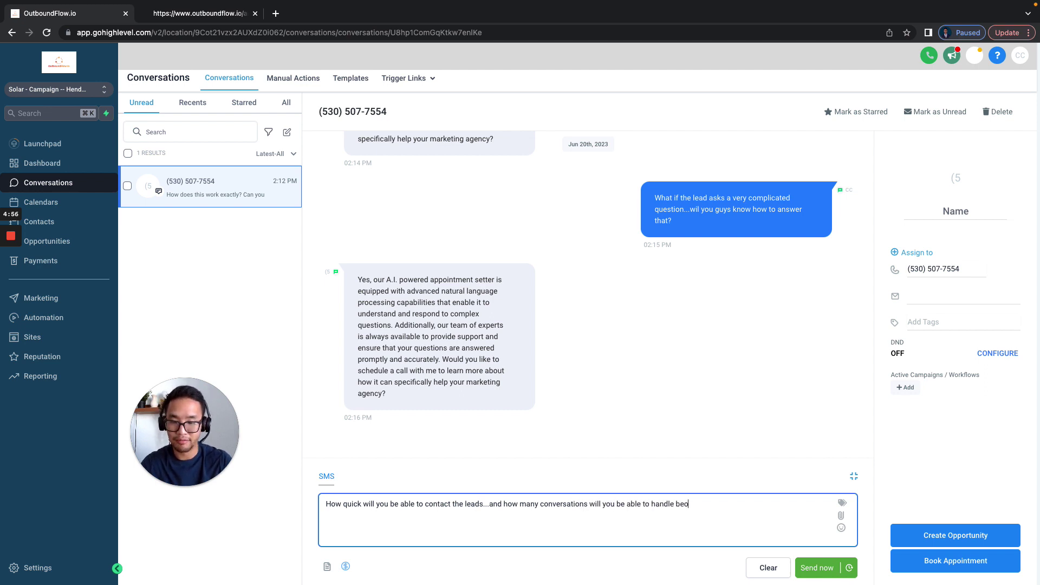
text(reaks?)
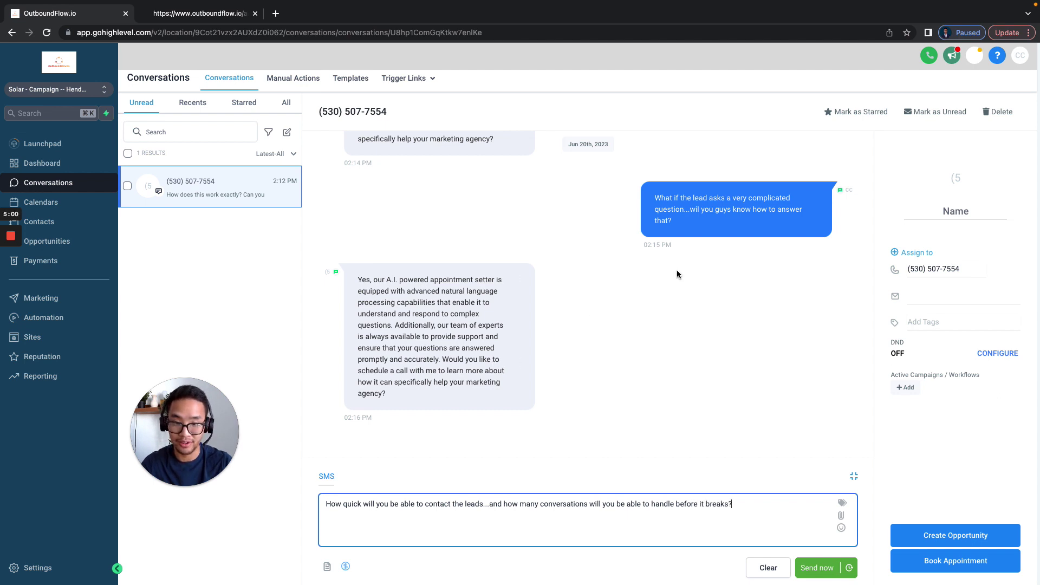
scroll(667, 252, up, 1)
scroll(524, 227, up, 3)
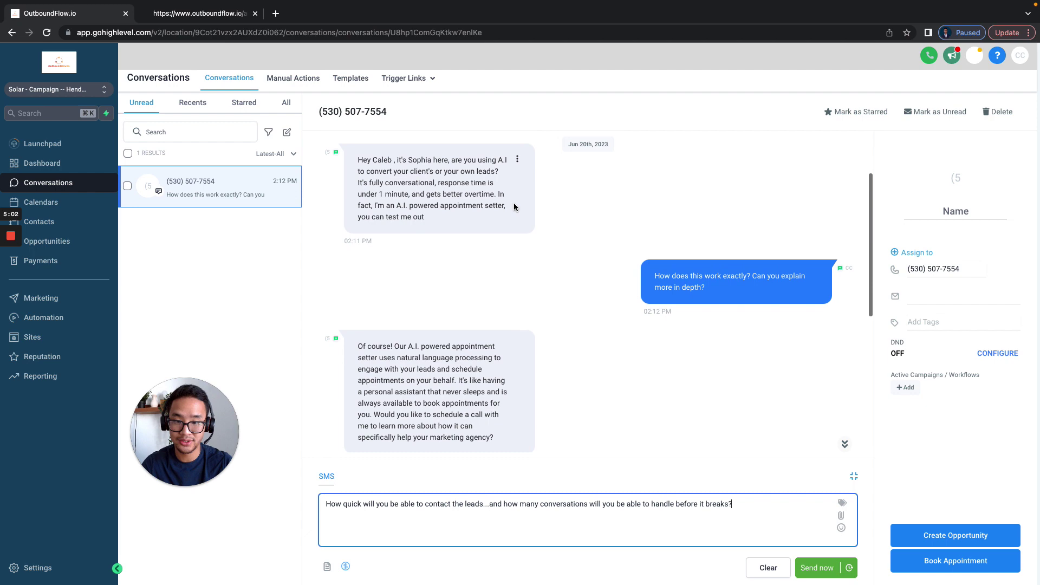
scroll(666, 414, down, 5)
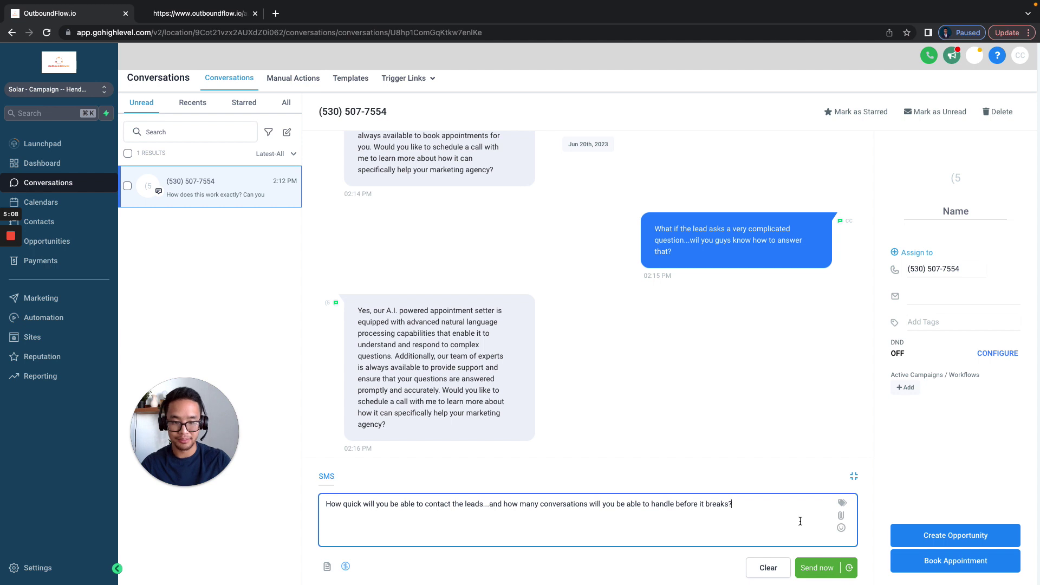
click(814, 568)
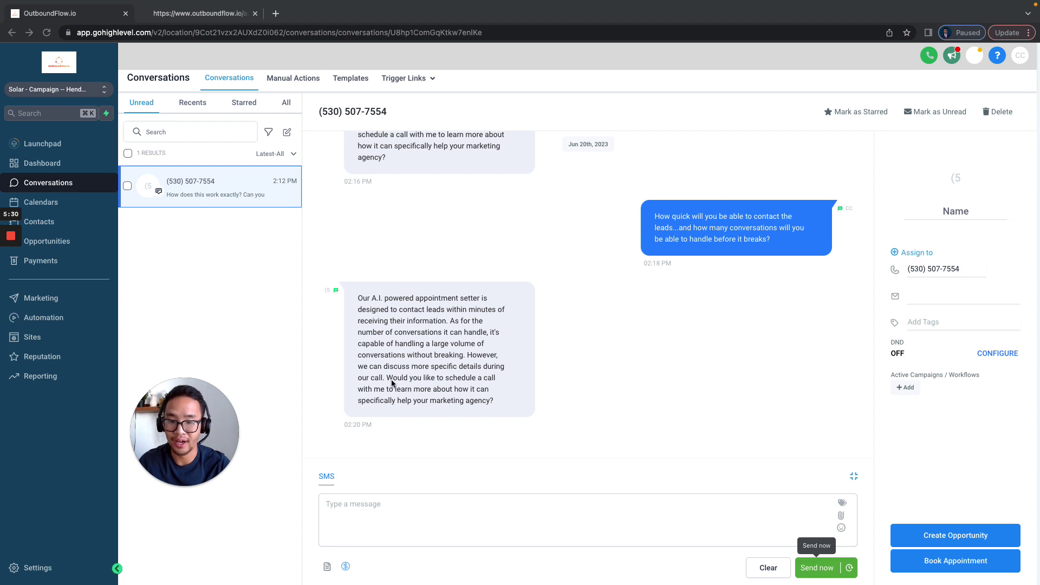
mouse_move(439, 350)
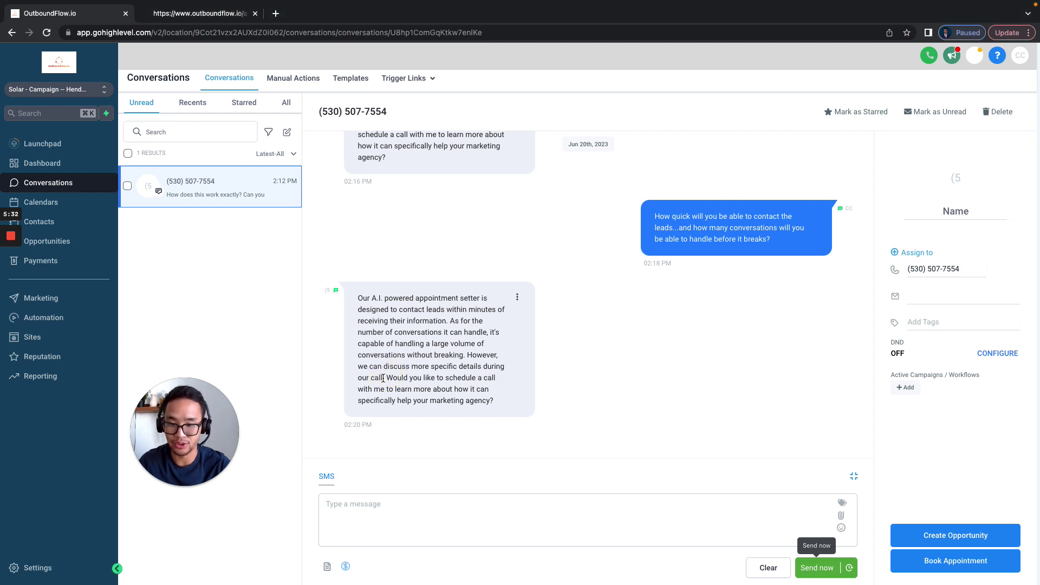
drag(383, 377, 418, 355)
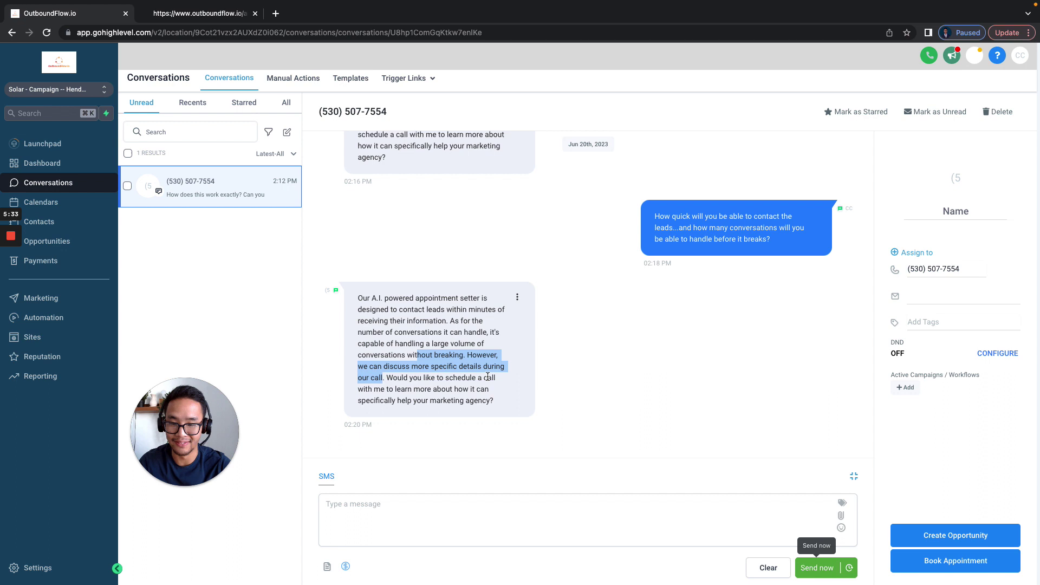
click(430, 381)
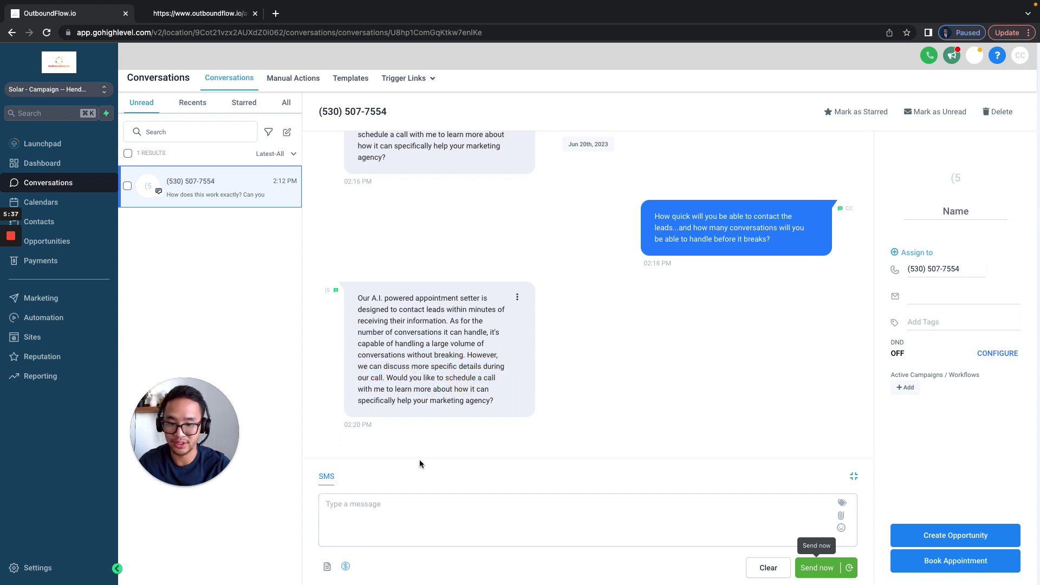
click(398, 510)
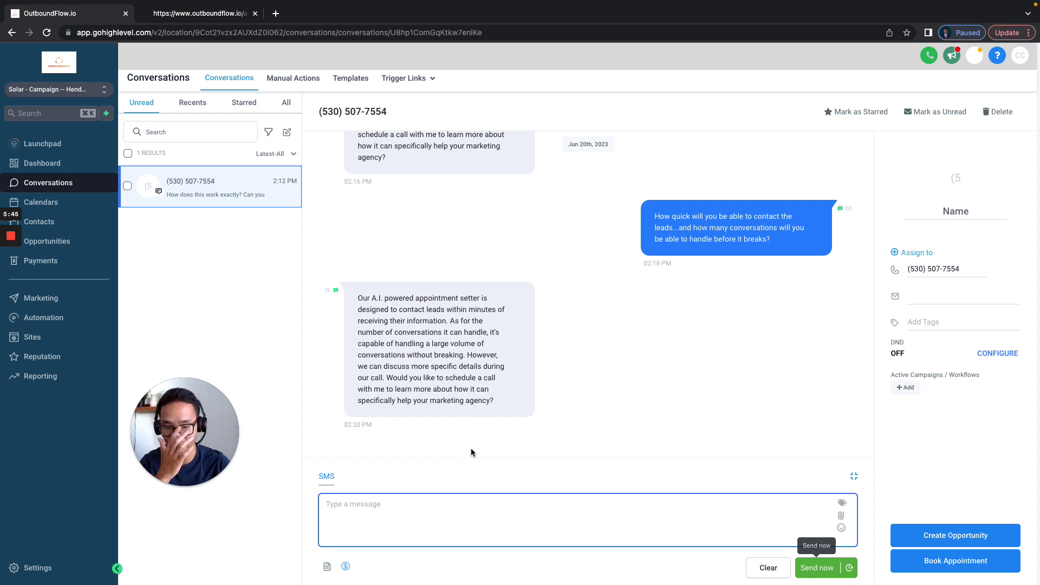
text(What happ)
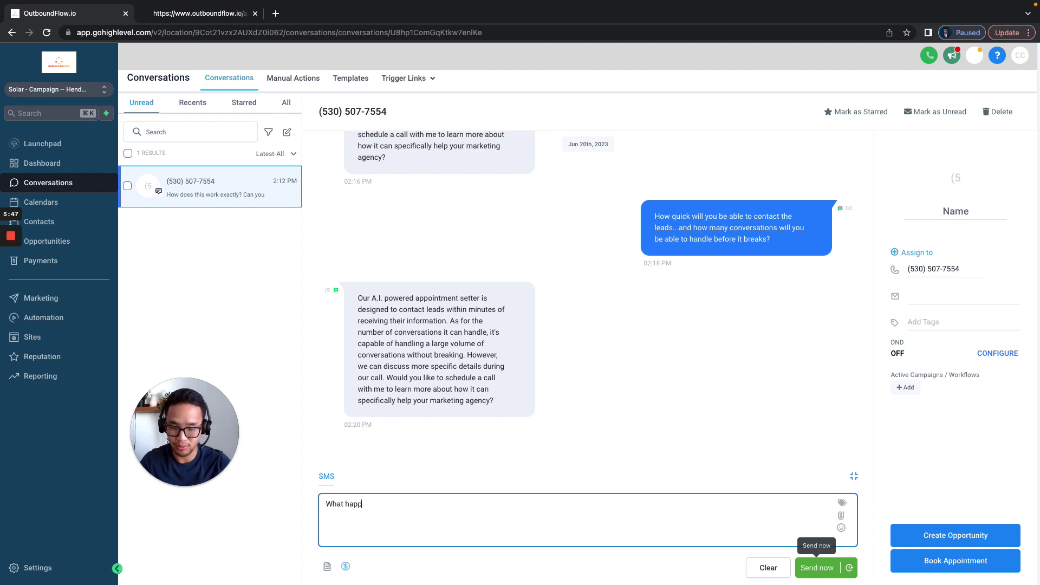
text(ens if the lead)
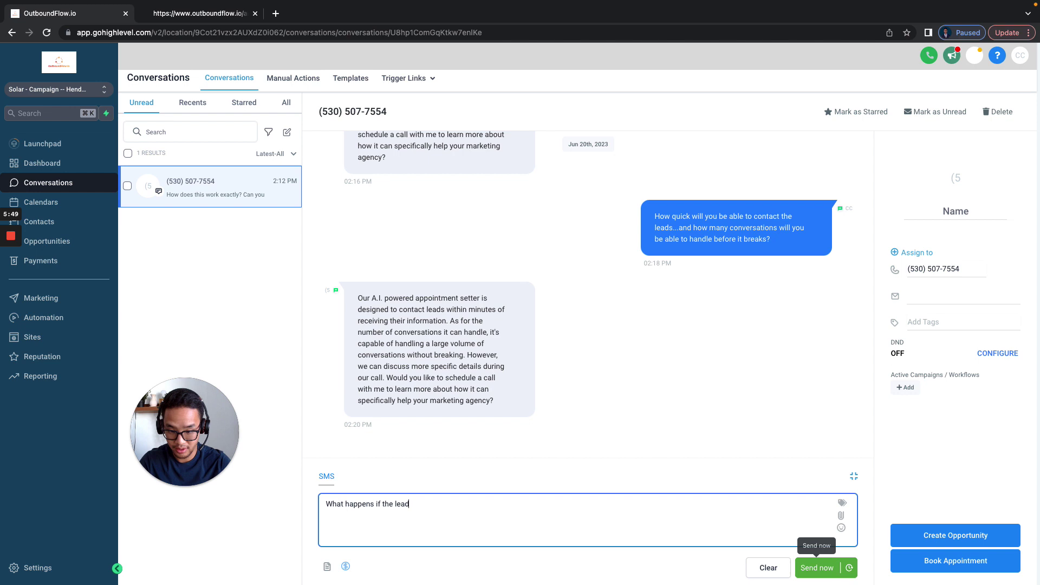
text( stops answering,)
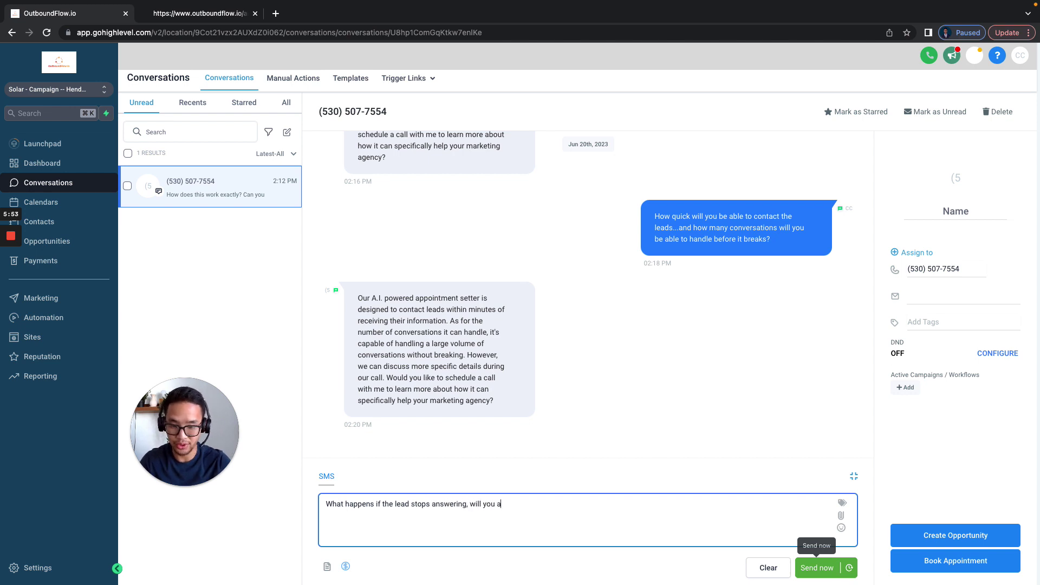
text( will you still able to f)
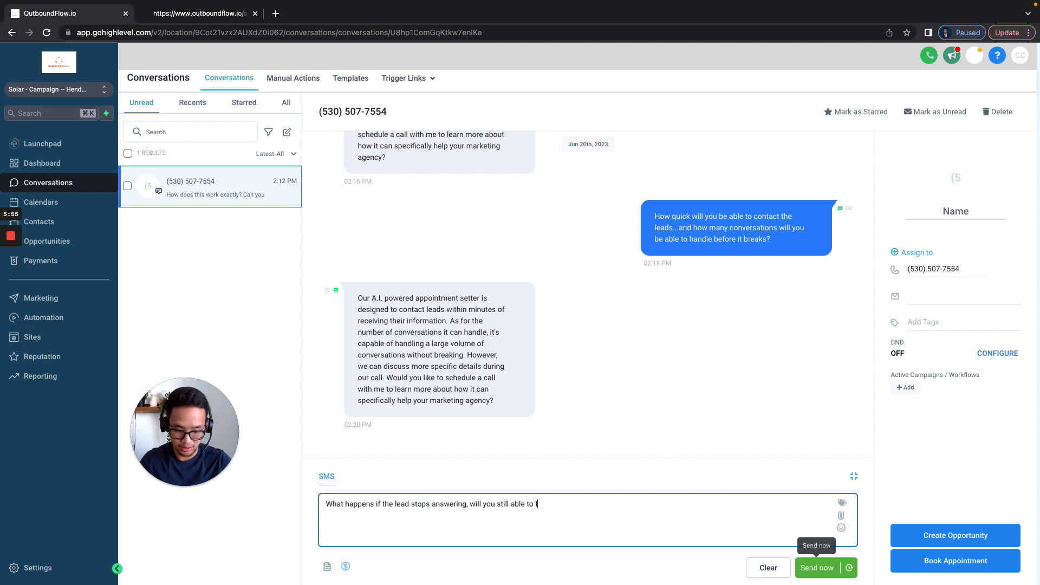
text(ollow up with )
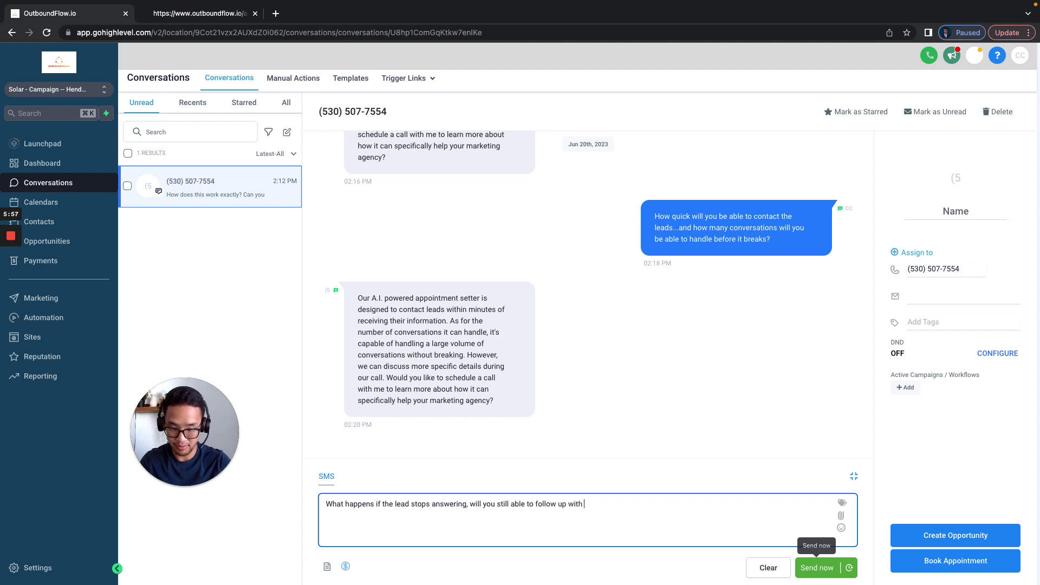
text(the lead and how)
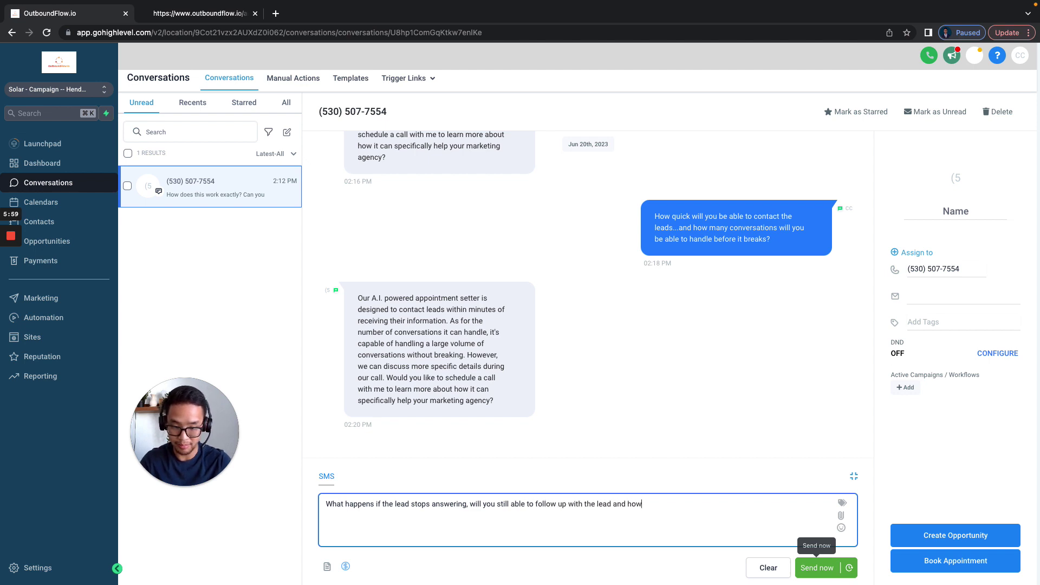
text( many times?)
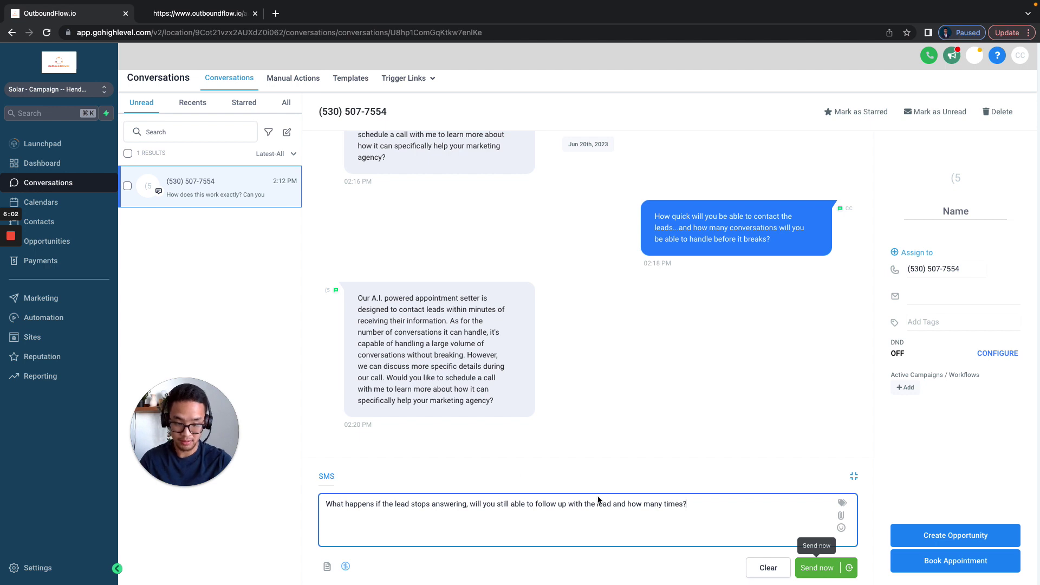
click(817, 568)
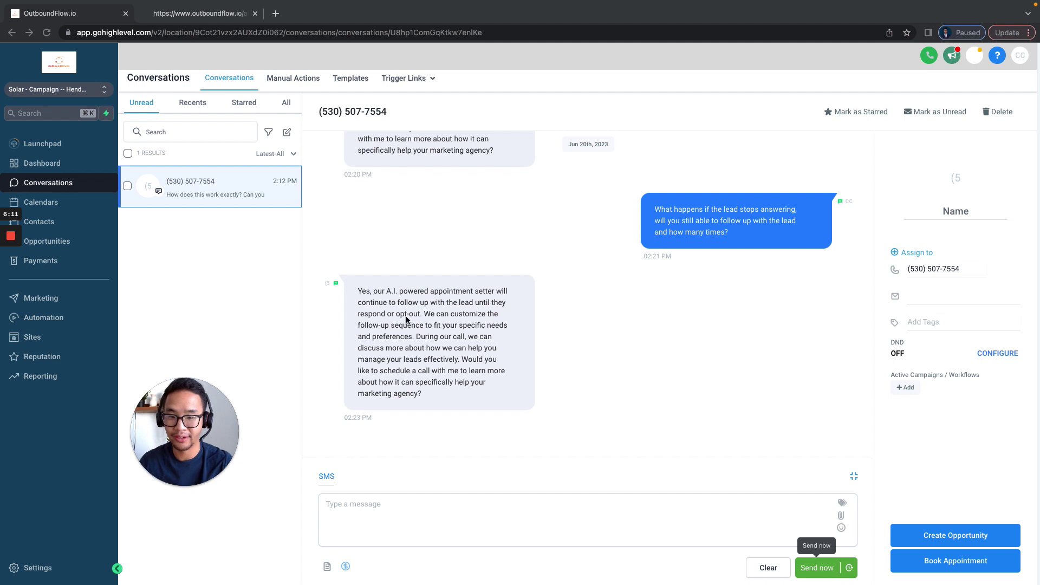
mouse_move(439, 342)
drag(417, 316, 398, 304)
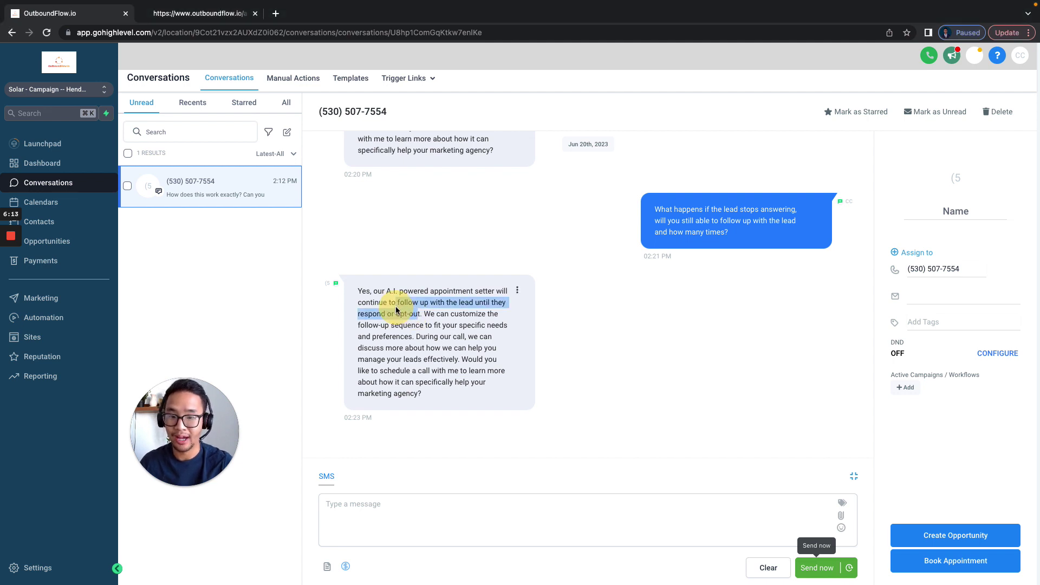
click(415, 311)
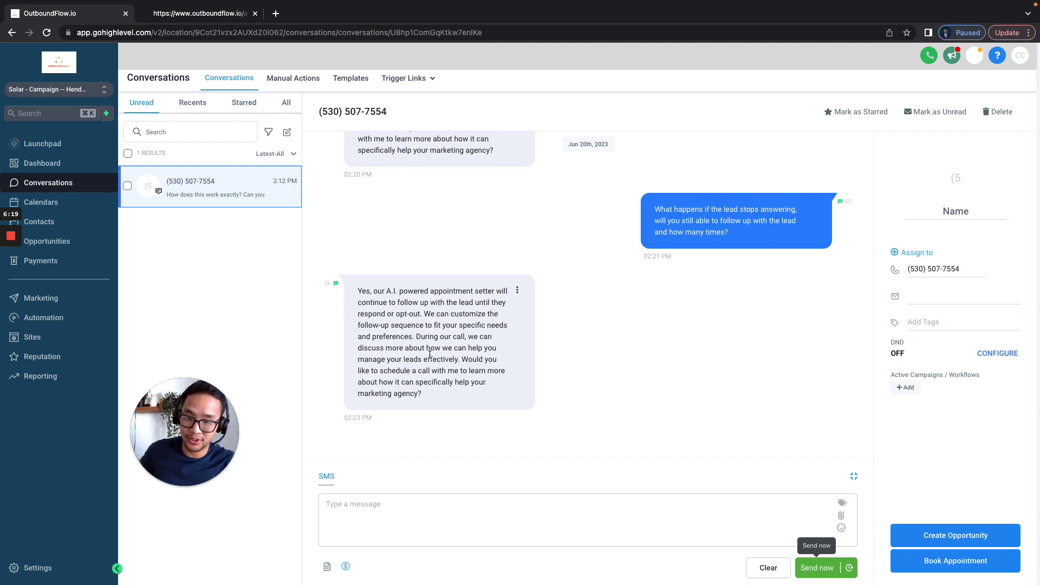
drag(417, 342, 420, 341)
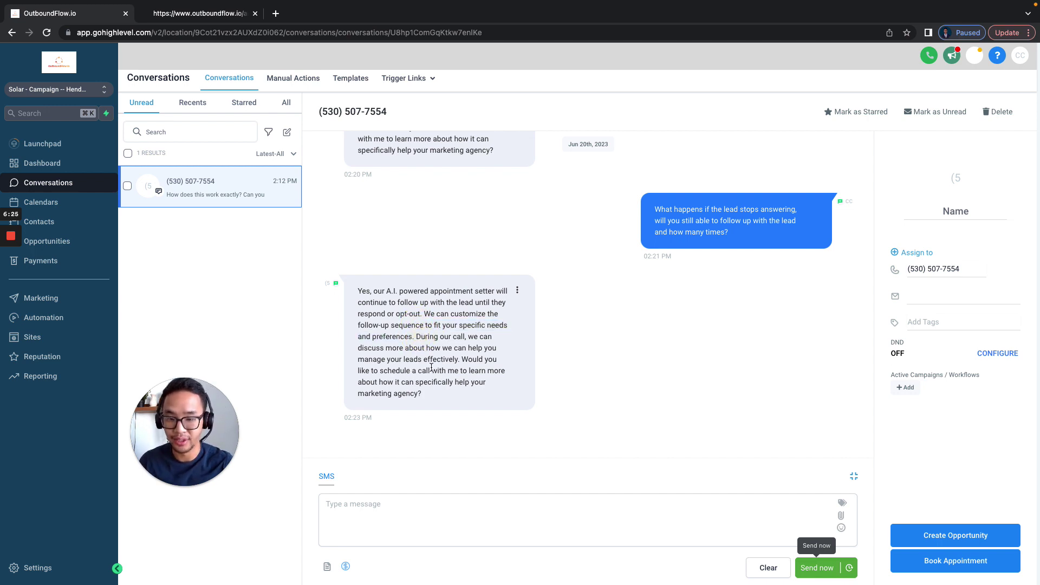
drag(381, 371, 462, 372)
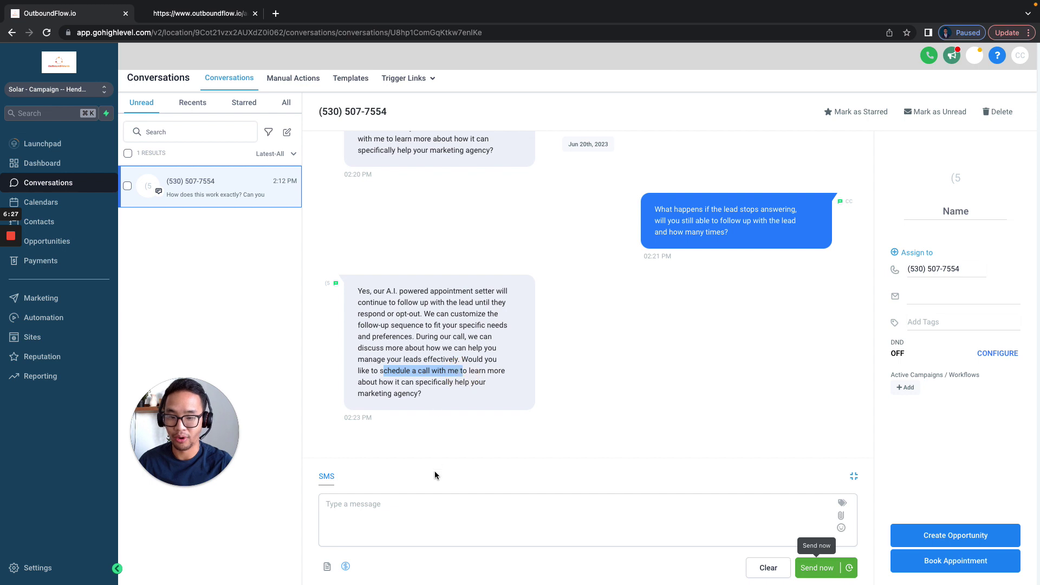
click(385, 524)
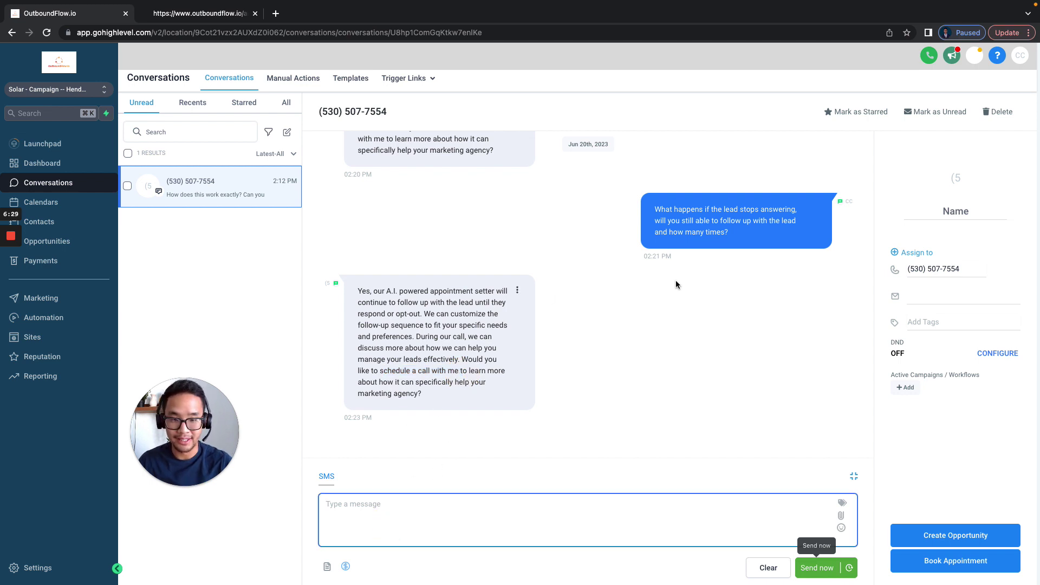
mouse_move(736, 220)
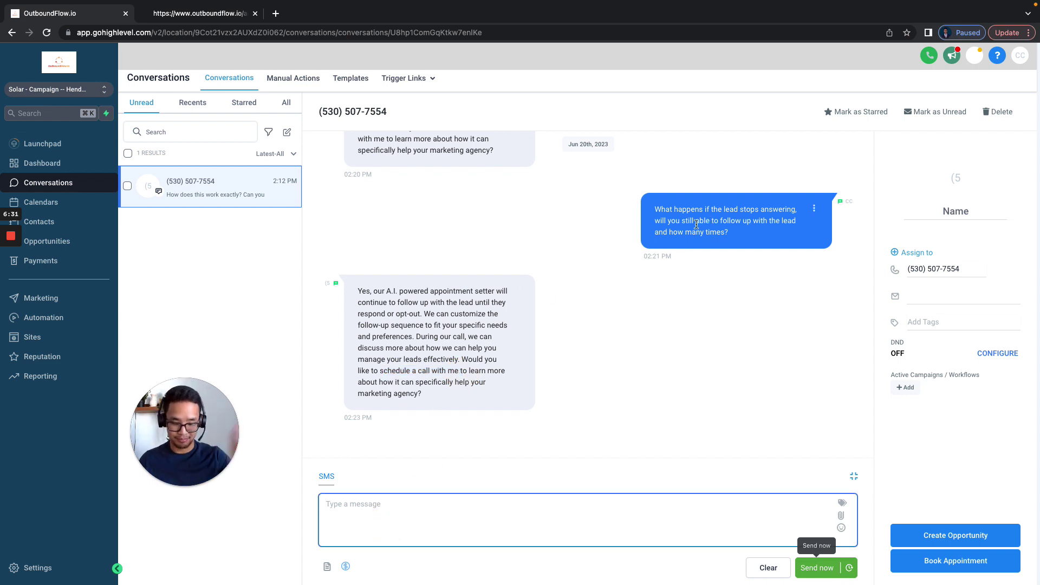
text(Can you also book)
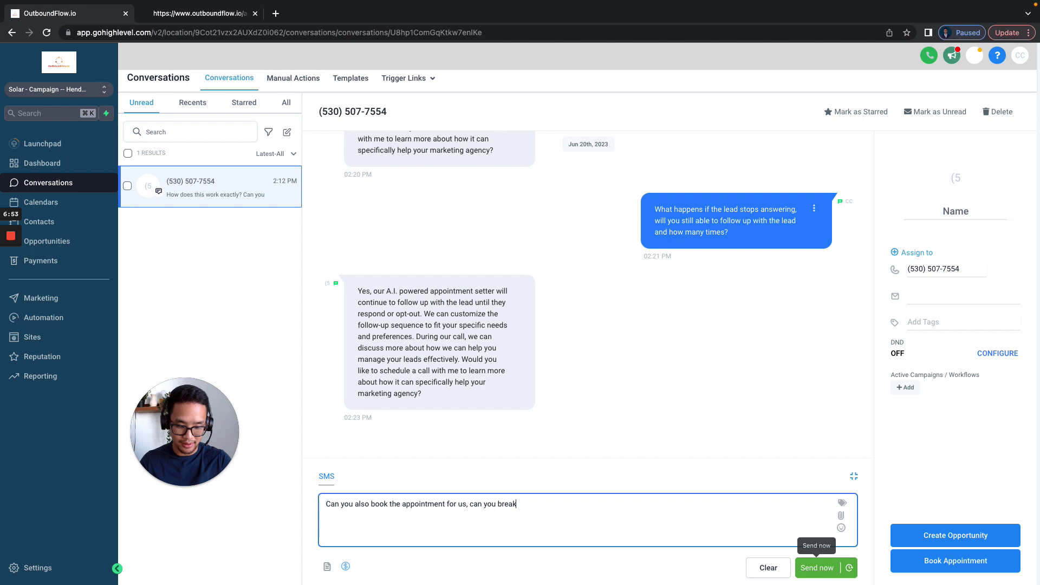
text(the appointment booking process?)
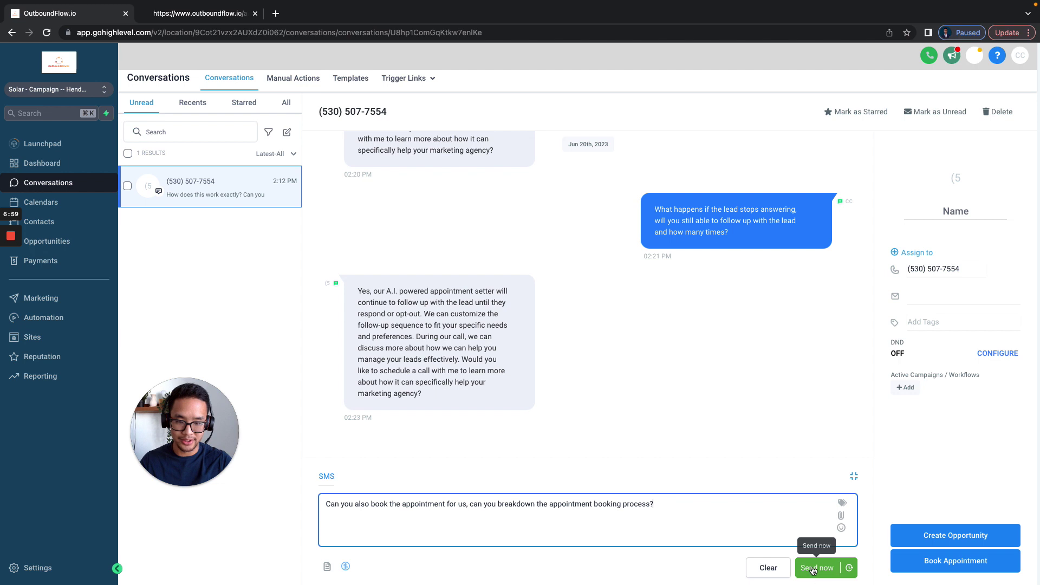
- Send the booking-process question and read the AI's four-step booking reply
click(817, 568)
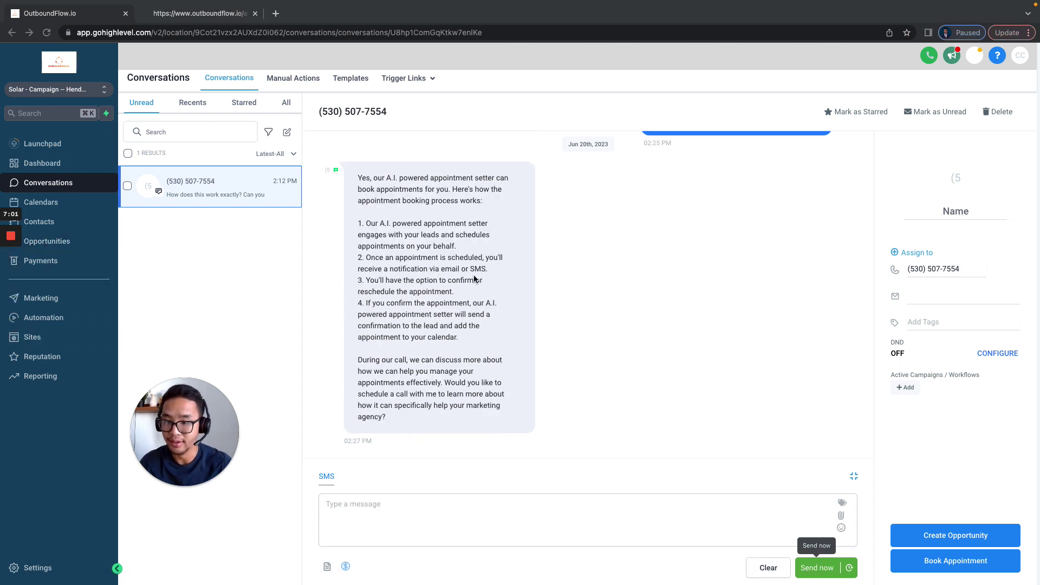
scroll(475, 278, up, 1)
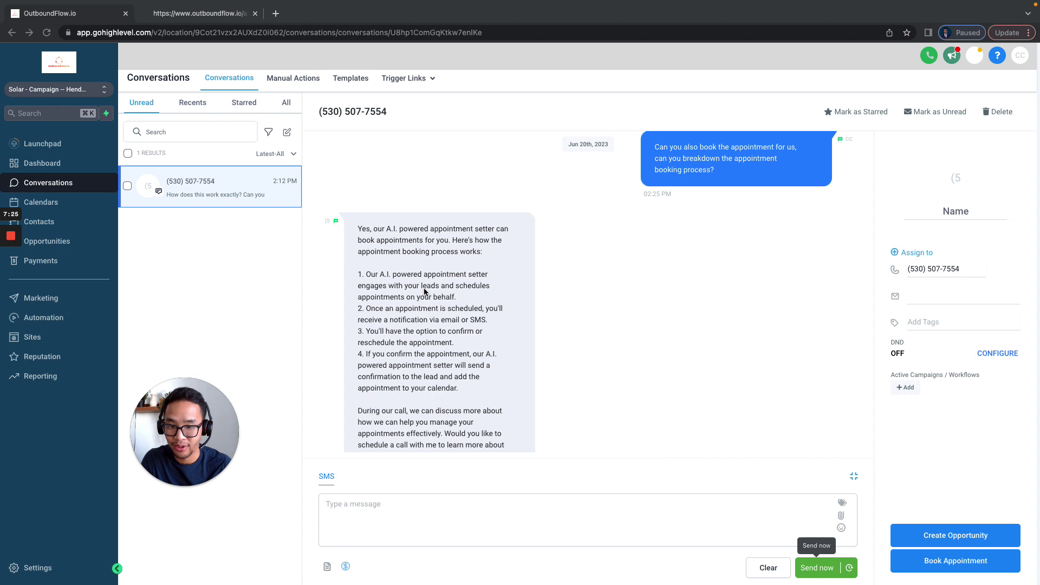
scroll(425, 292, down, 1)
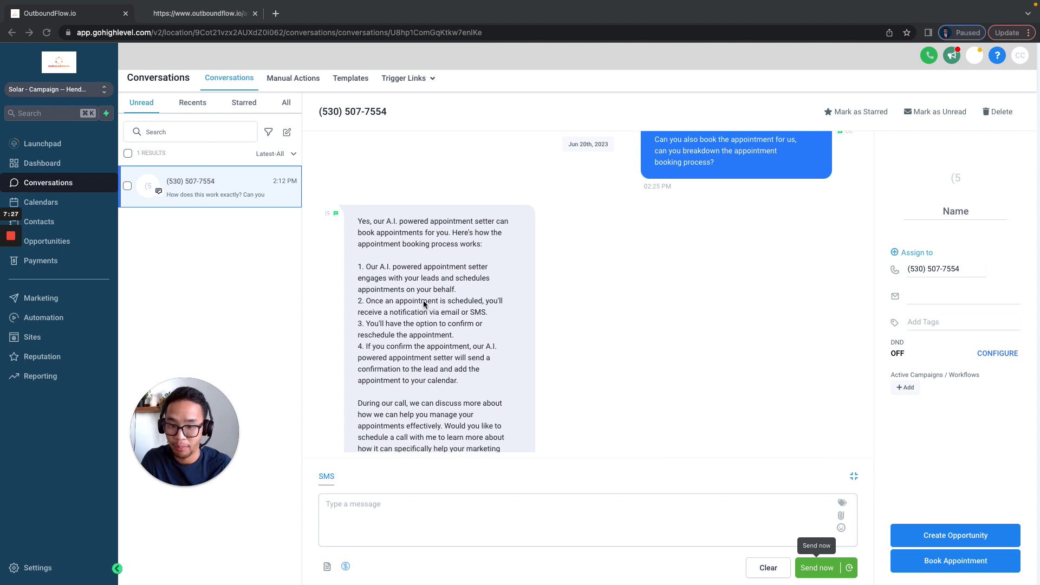
scroll(425, 303, down, 1)
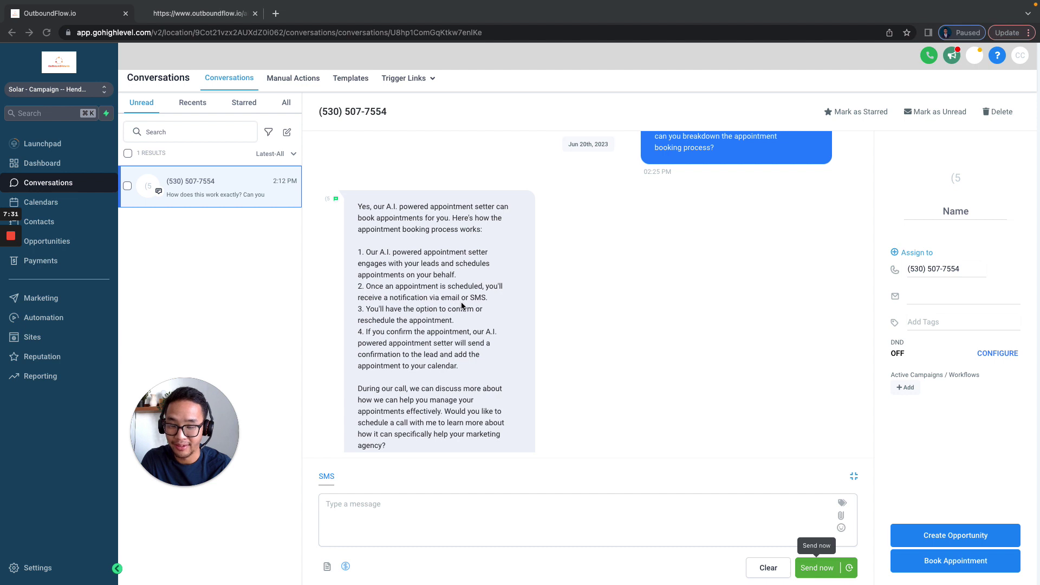
scroll(400, 315, down, 1)
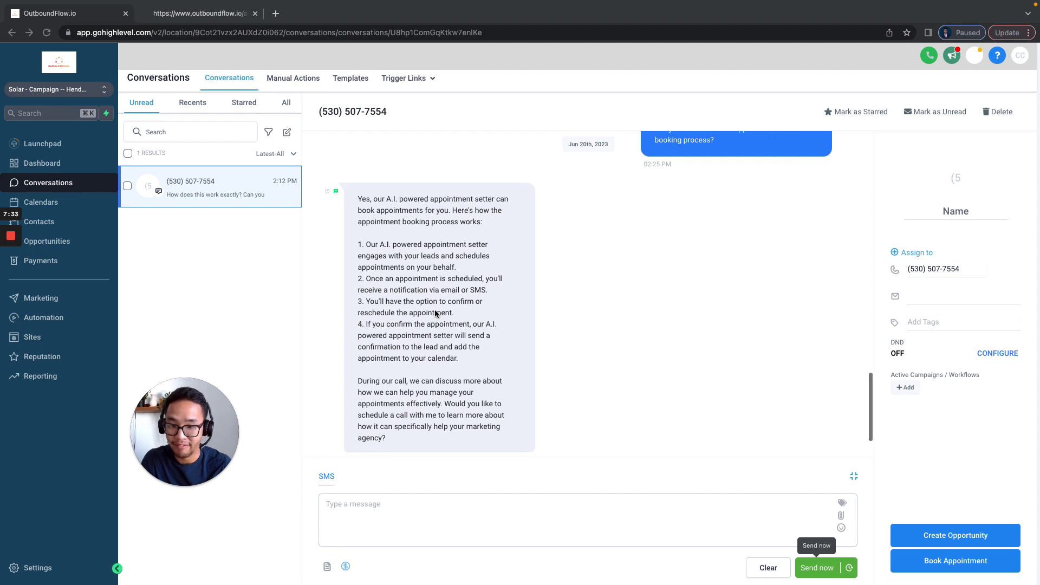
scroll(432, 323, down, 1)
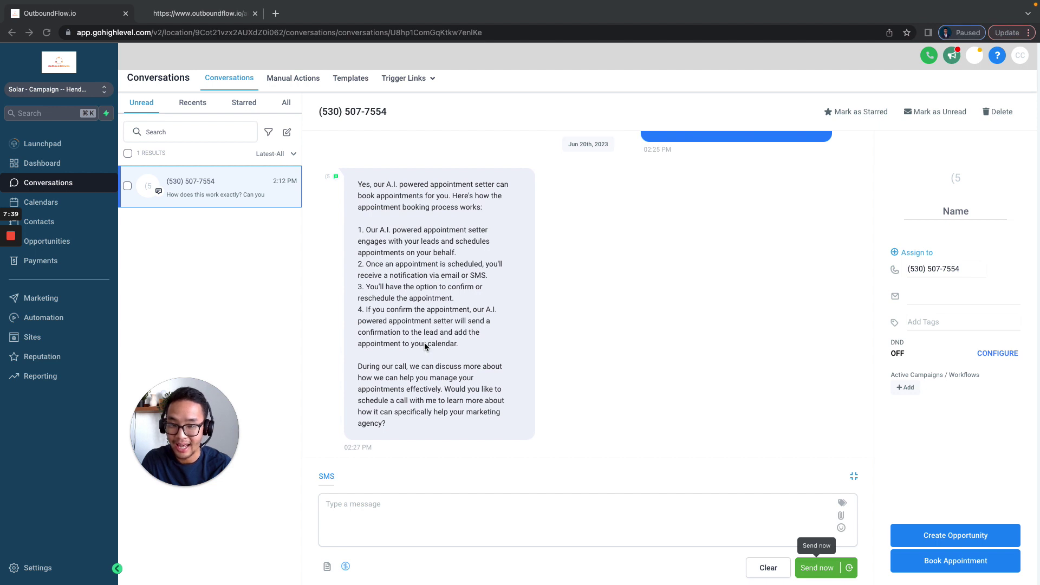
scroll(425, 348, down, 1)
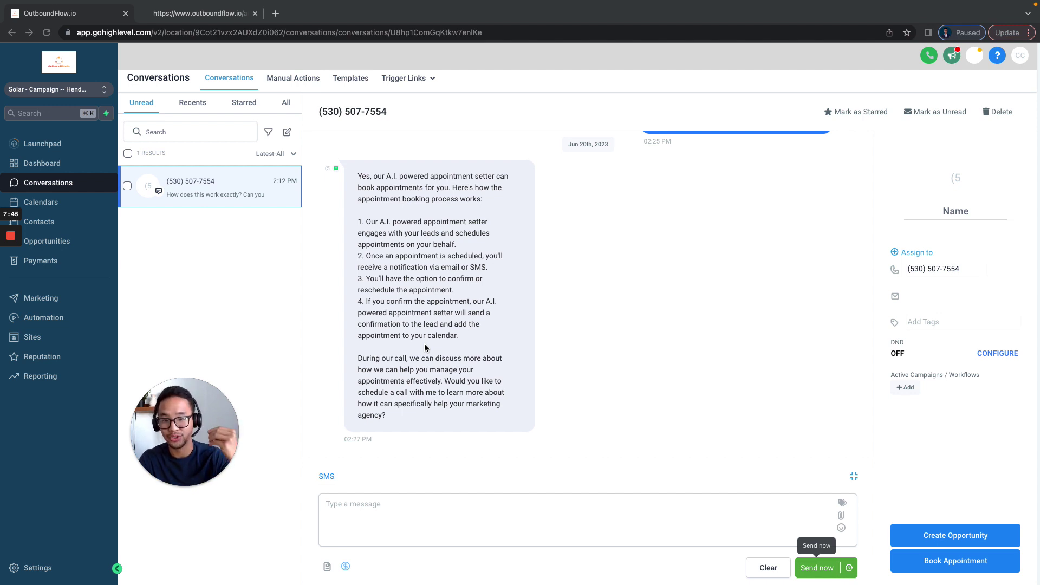
scroll(424, 348, down, 1)
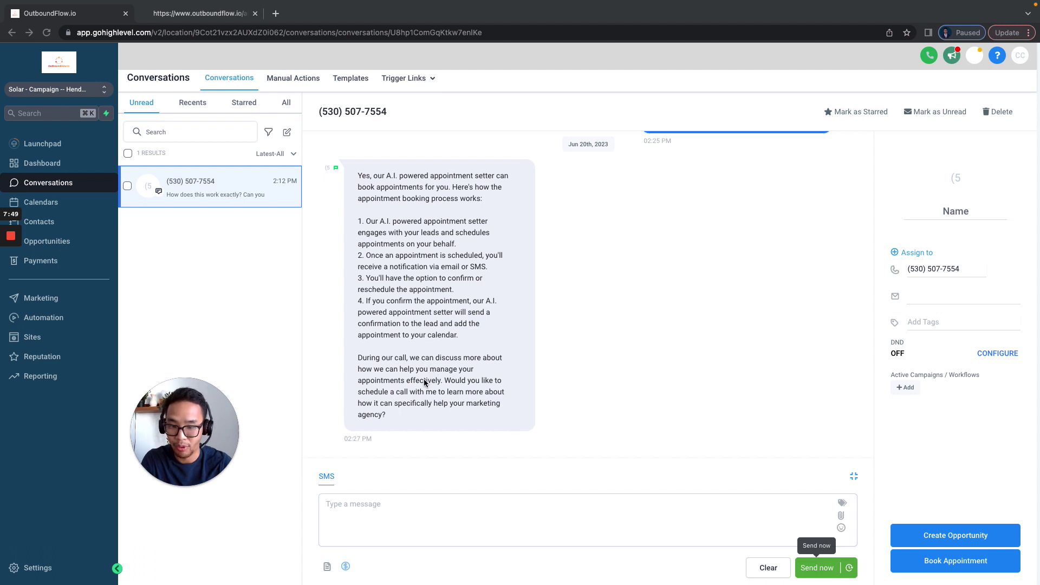
- Ask how this differs from other AI bots, fixing typos before sending
click(381, 505)
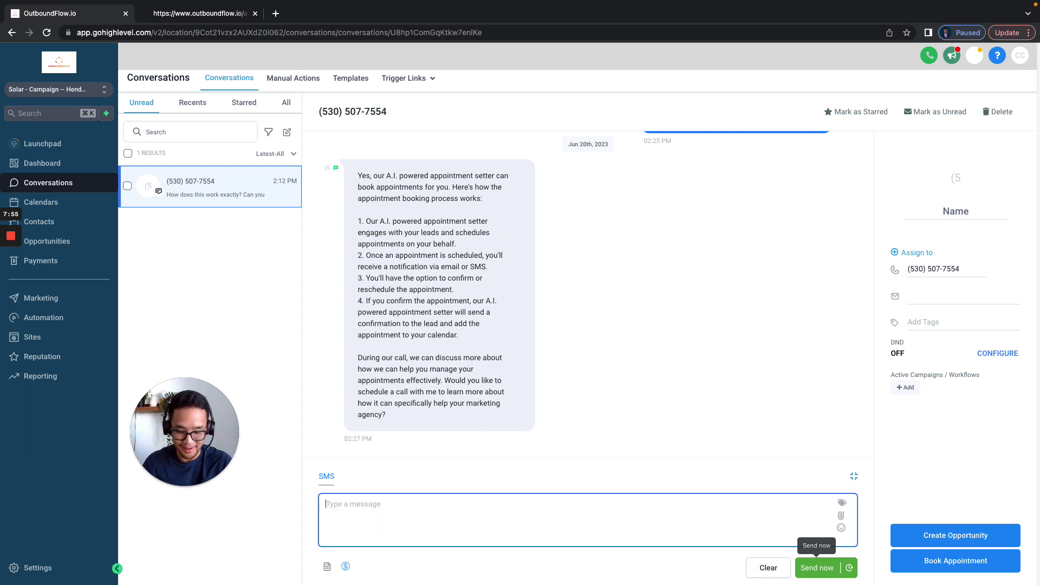
text(how is this differen)
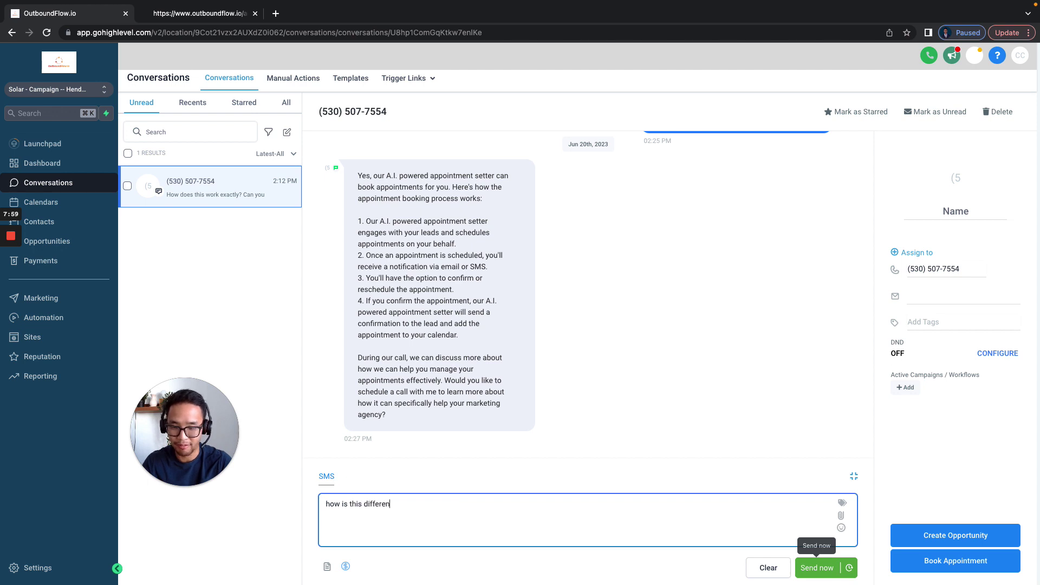
text(om every)
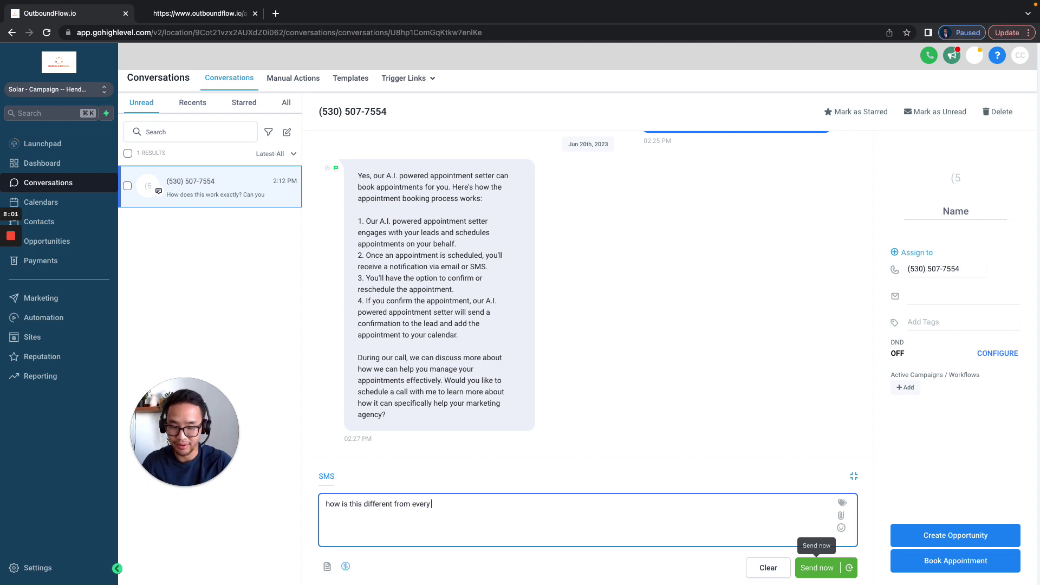
text( ohter)
key(BackSpace)
key(BackSpace)
key(BackSpace)
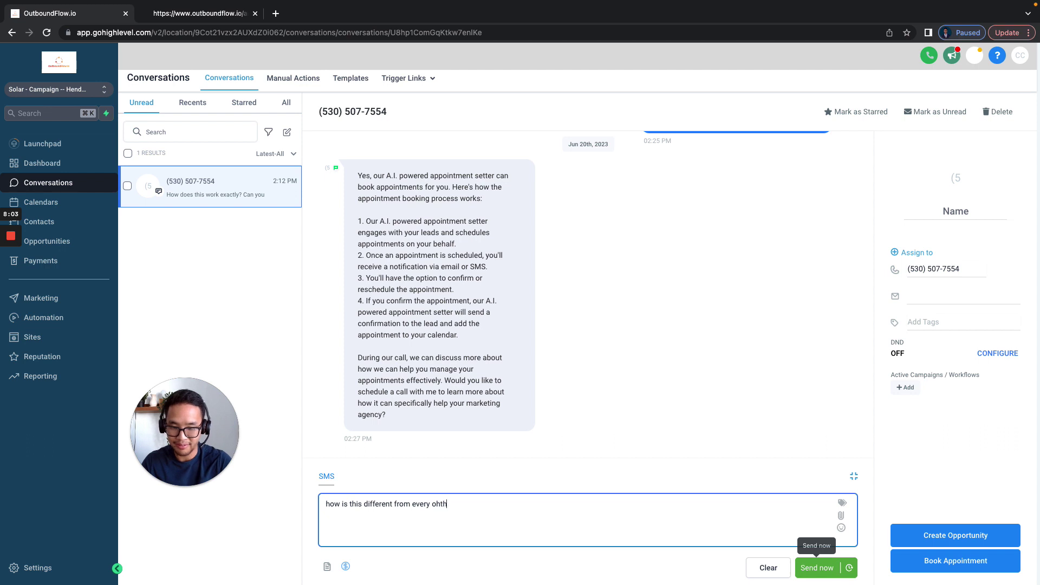
text(ther A.)
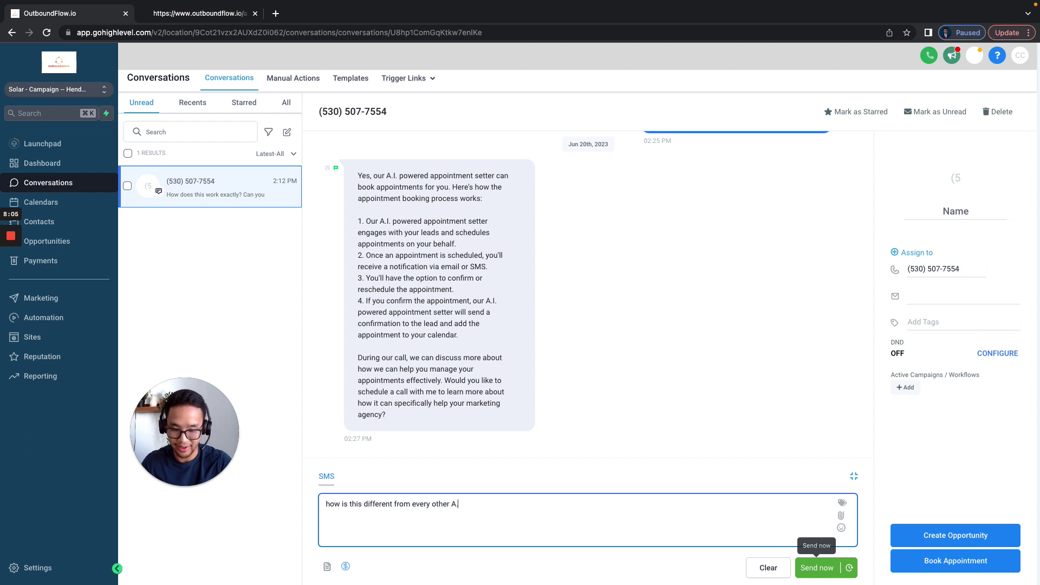
text(I bot ot)
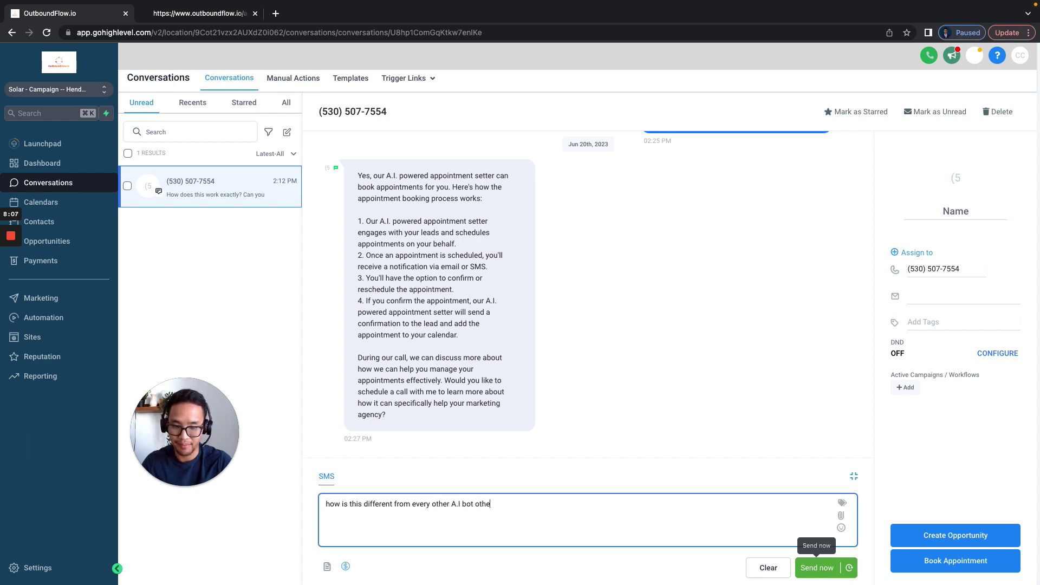
key(BackSpace)
text(ut)
text( the)
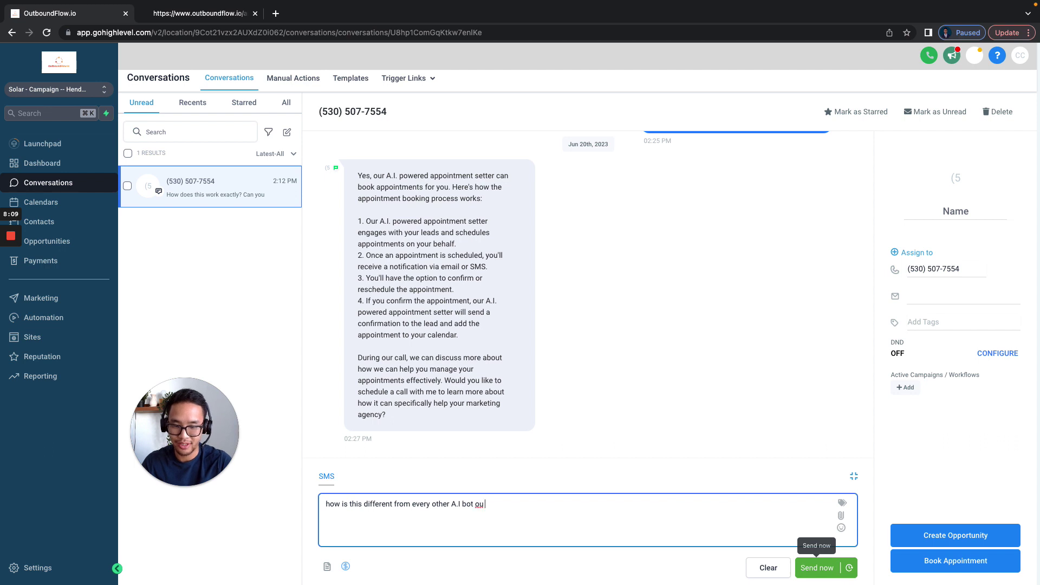
text(re?)
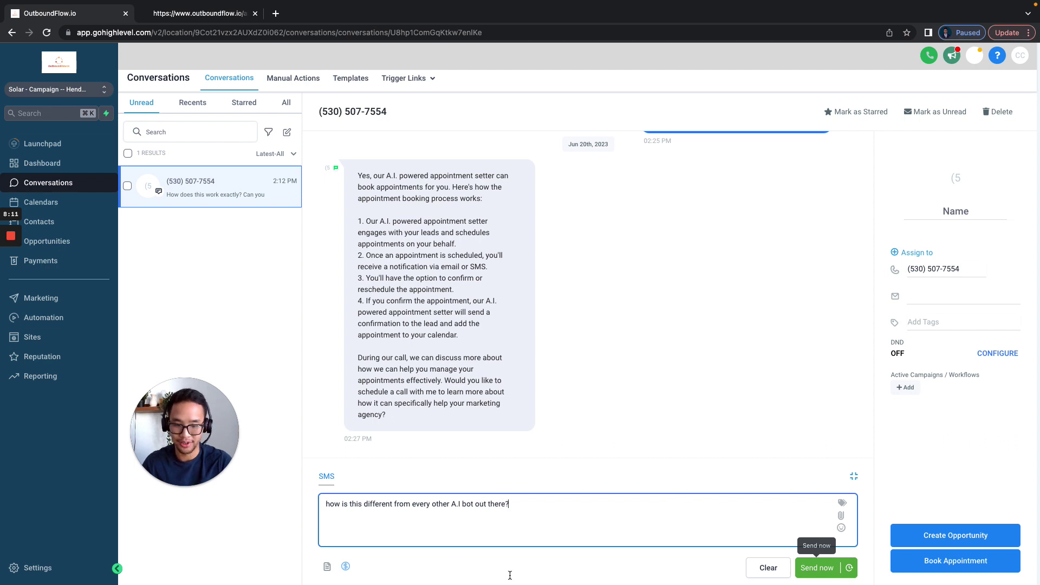
click(817, 567)
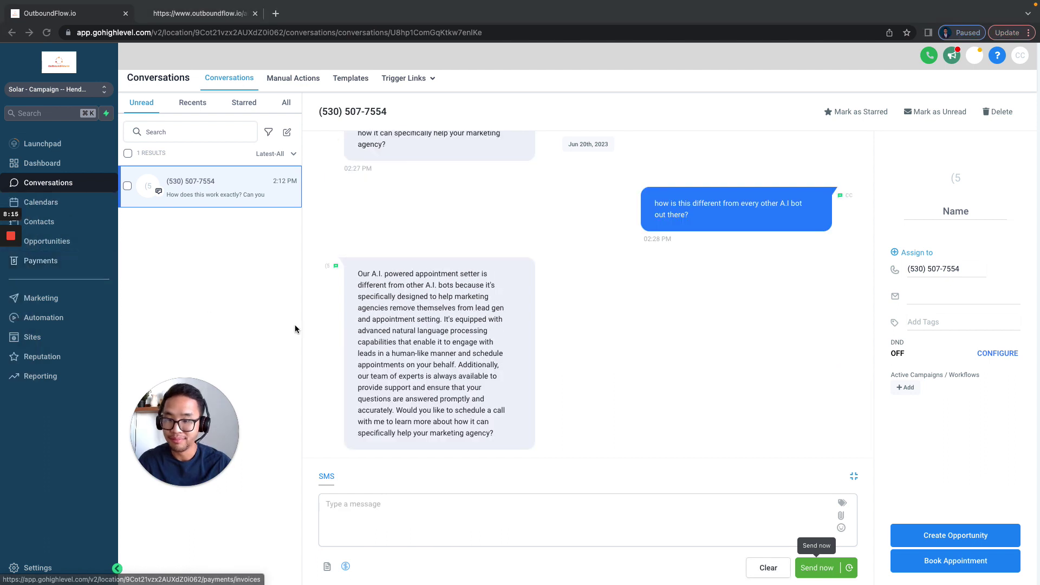
drag(179, 428, 251, 378)
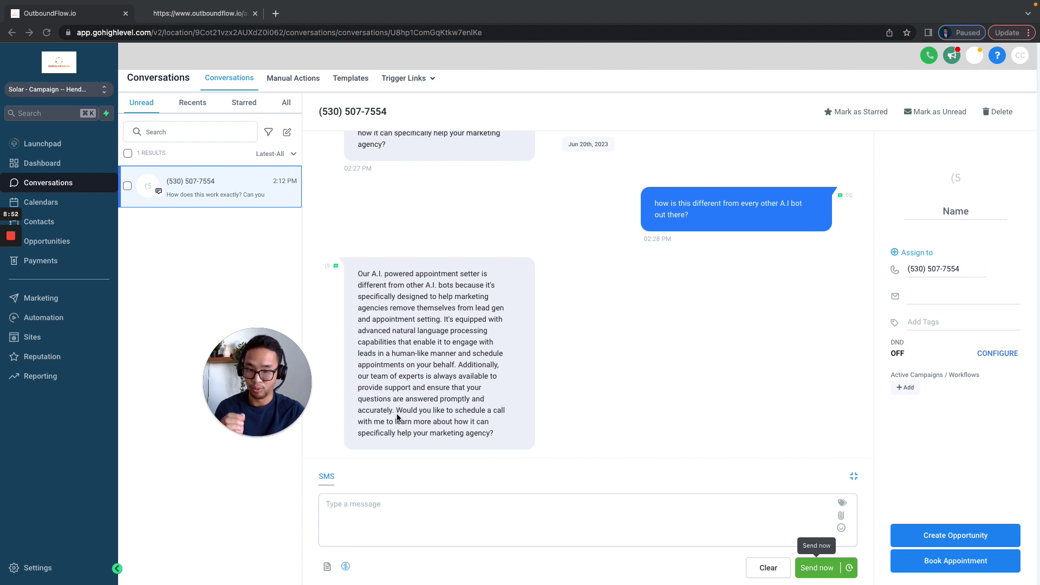
- Reply 'Sure', check the booking calendar, and highlight the offered June 22, 23, 26 slots
click(376, 501)
text(Sure)
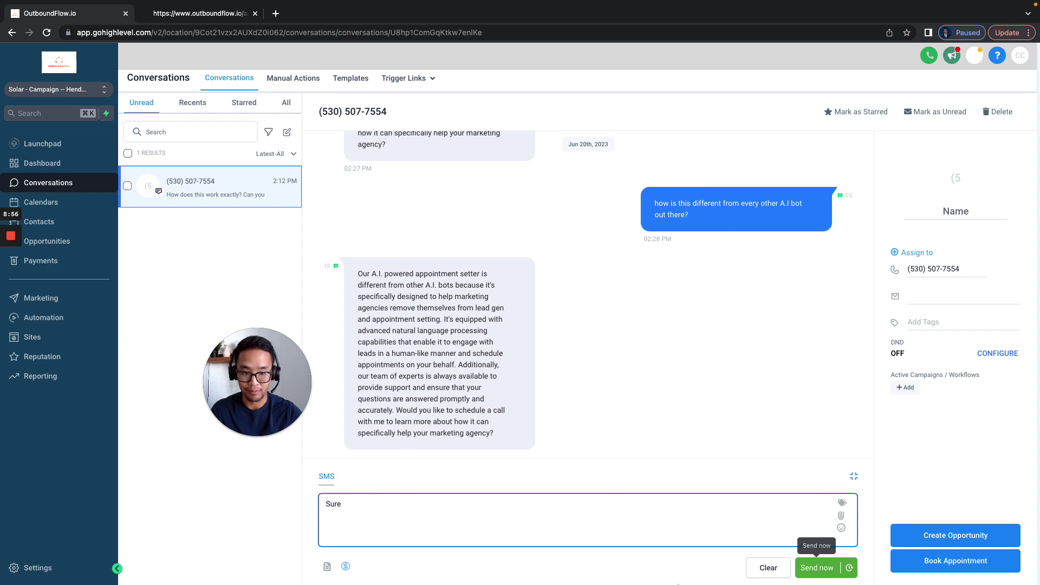
click(822, 571)
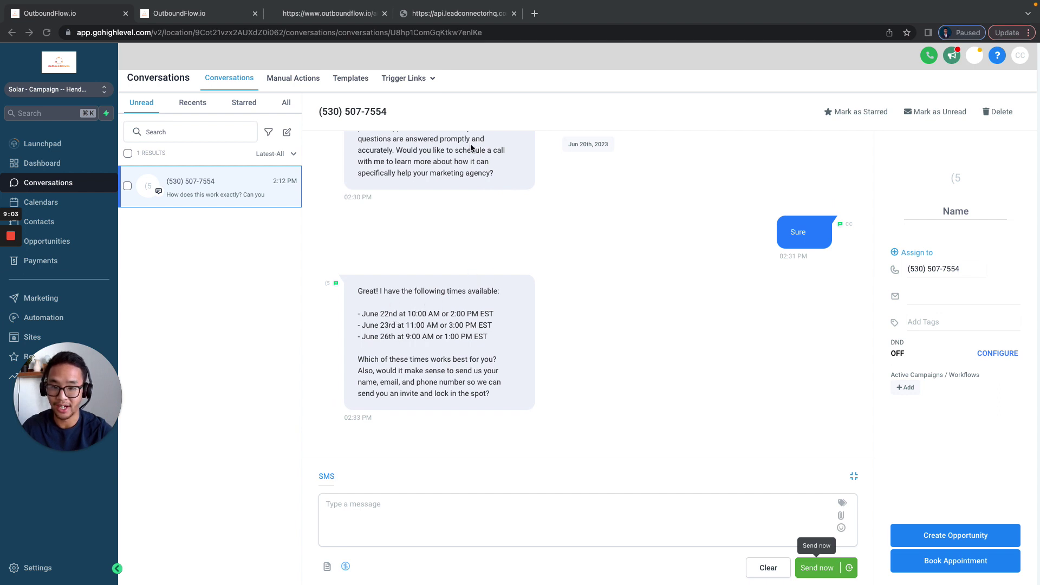
click(429, 13)
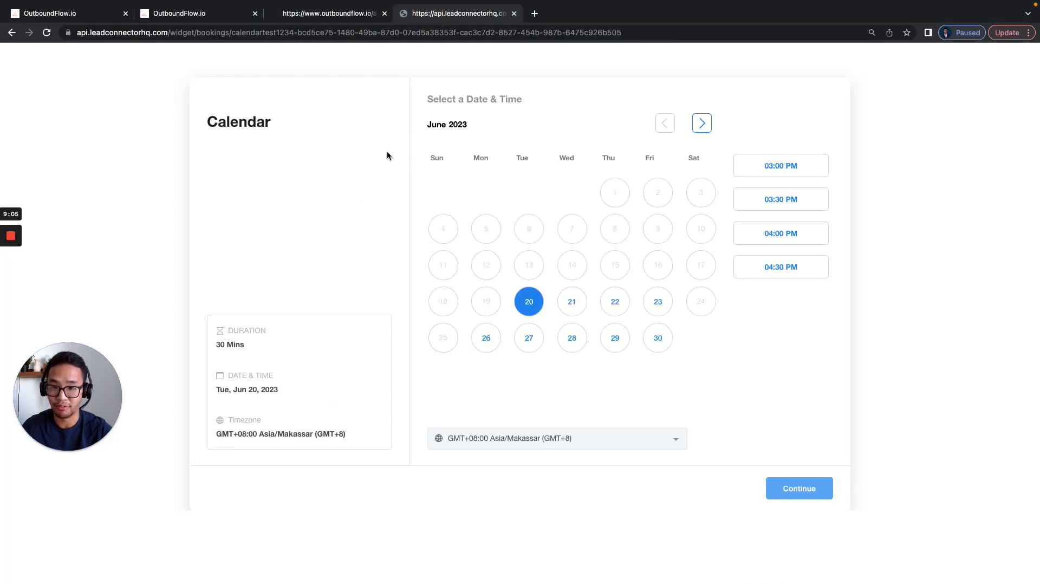
click(98, 16)
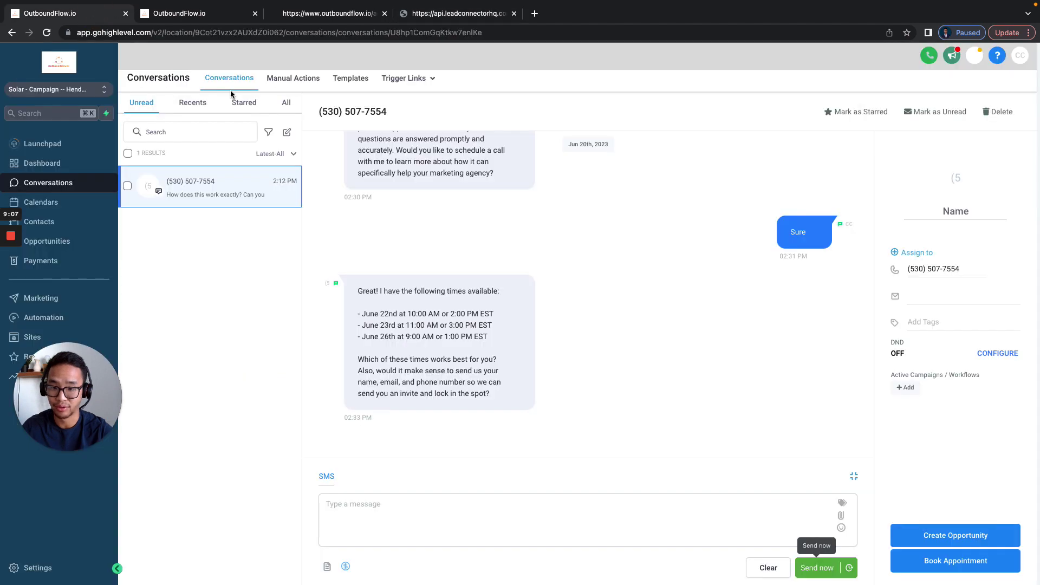
drag(375, 313, 420, 336)
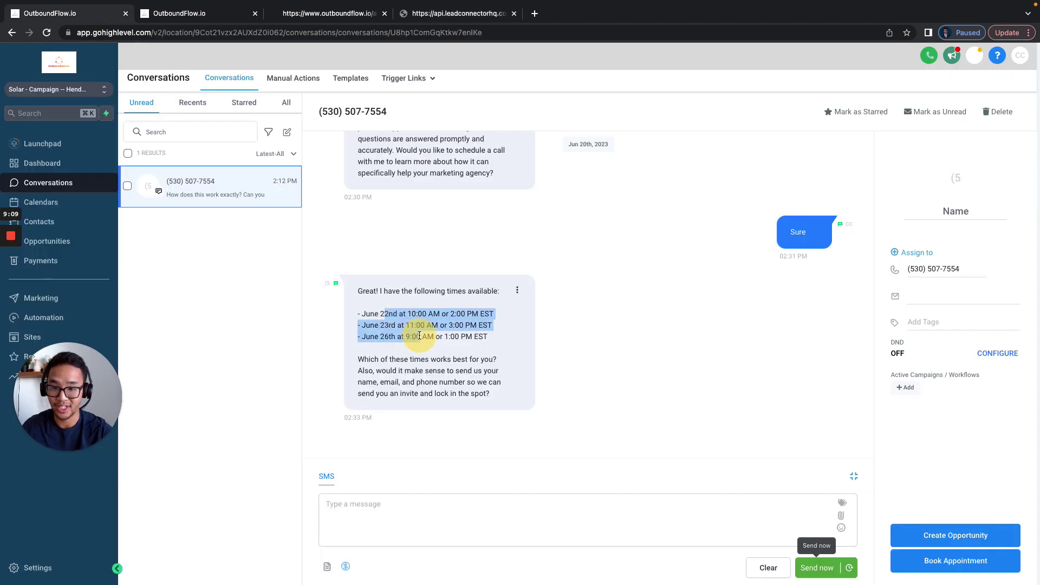
click(418, 335)
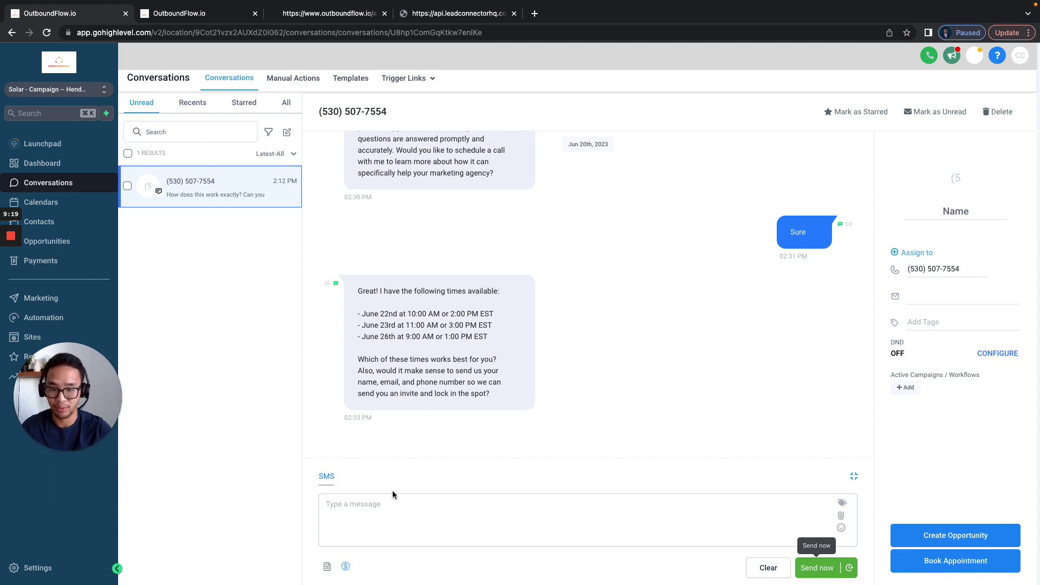
- Reply choosing June 23rd at 11AM EST with name, phone and email, fixing typos before sending
click(384, 502)
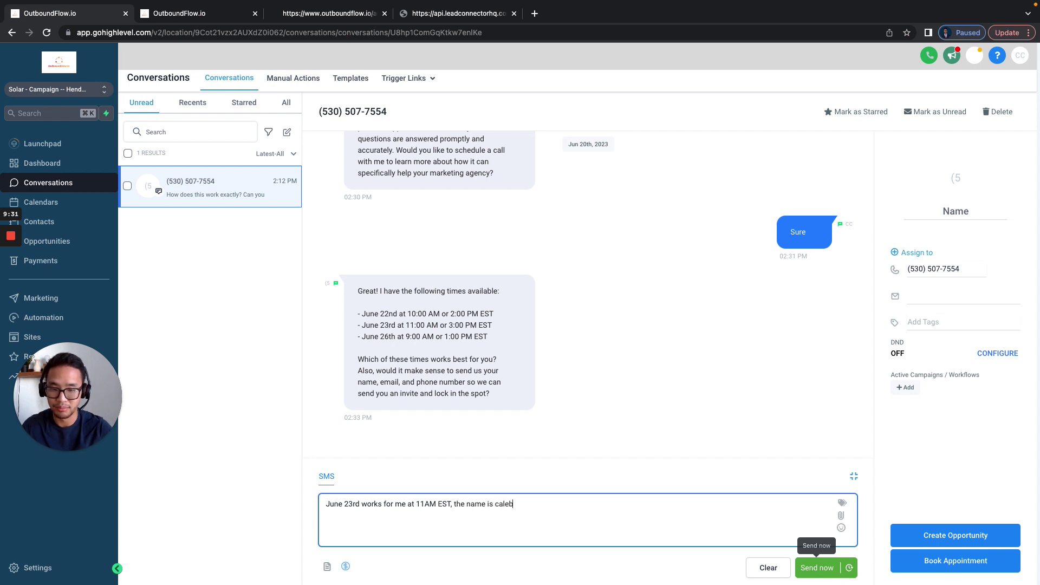
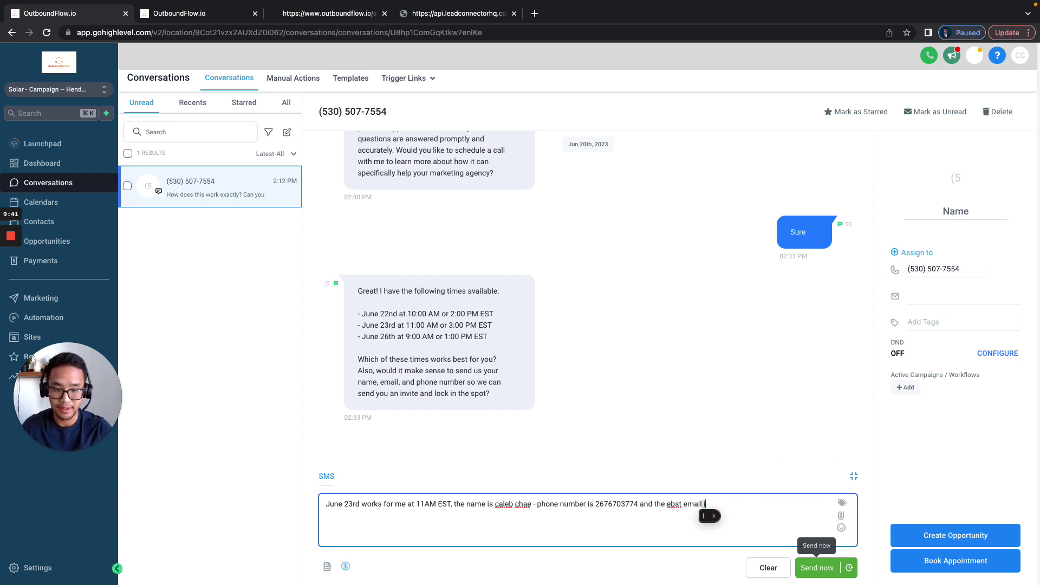
key(BackSpace)
key(BackSpace)
key(BackSpace)
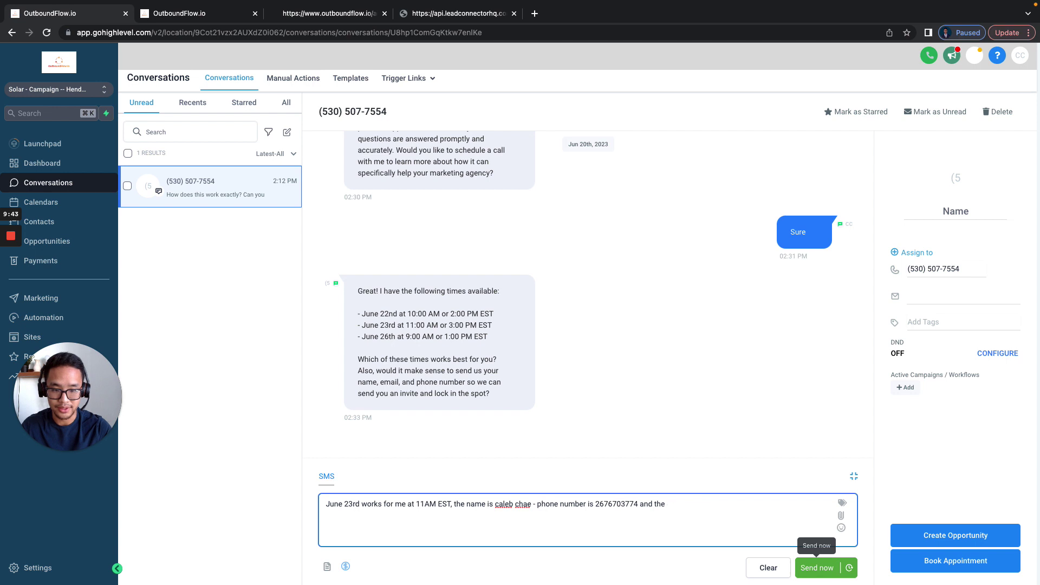
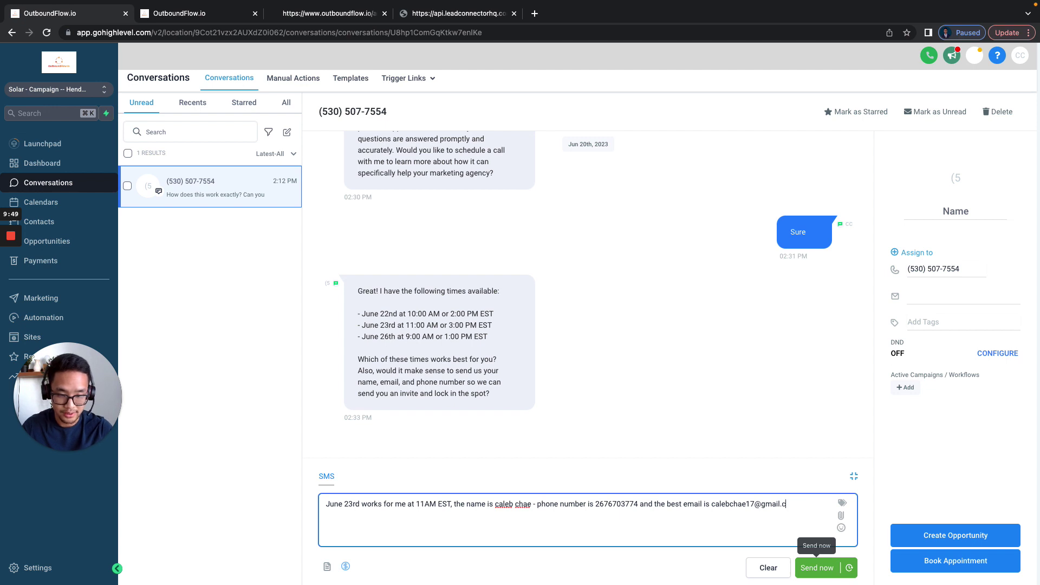
click(838, 567)
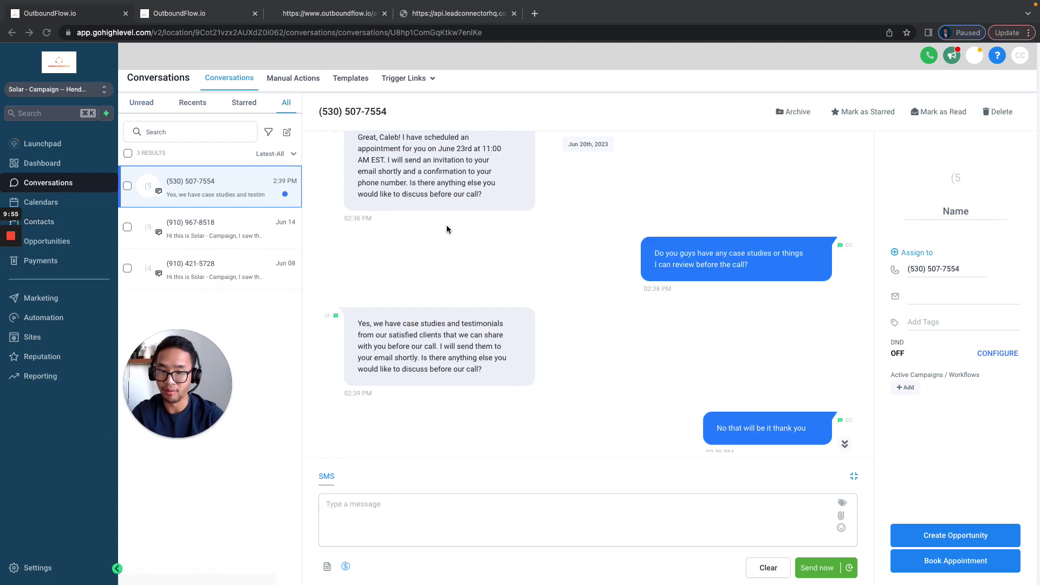
scroll(534, 252, up, 1)
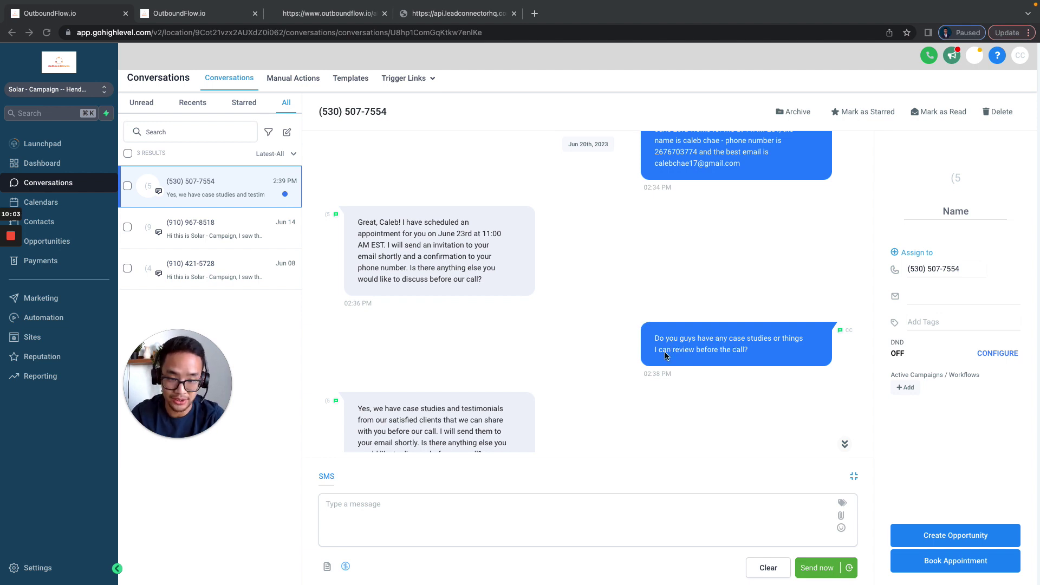
scroll(520, 341, down, 2)
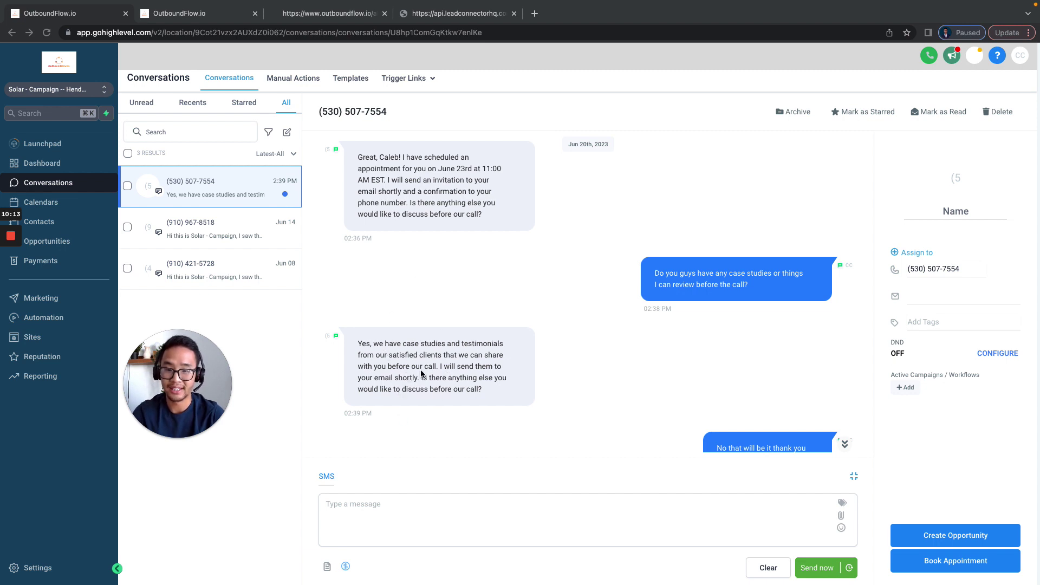
scroll(599, 339, up, 5)
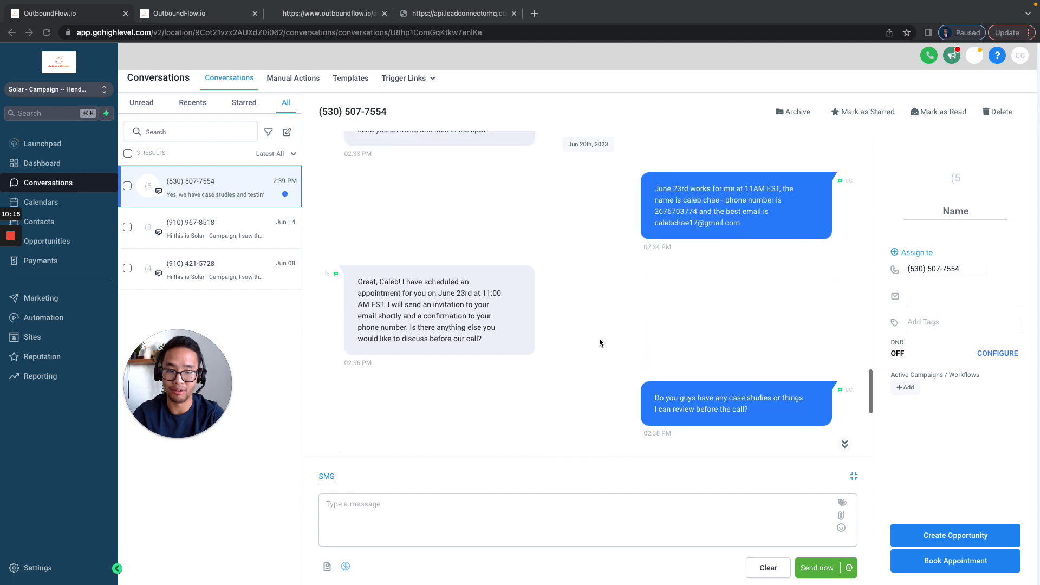
scroll(599, 342, down, 5)
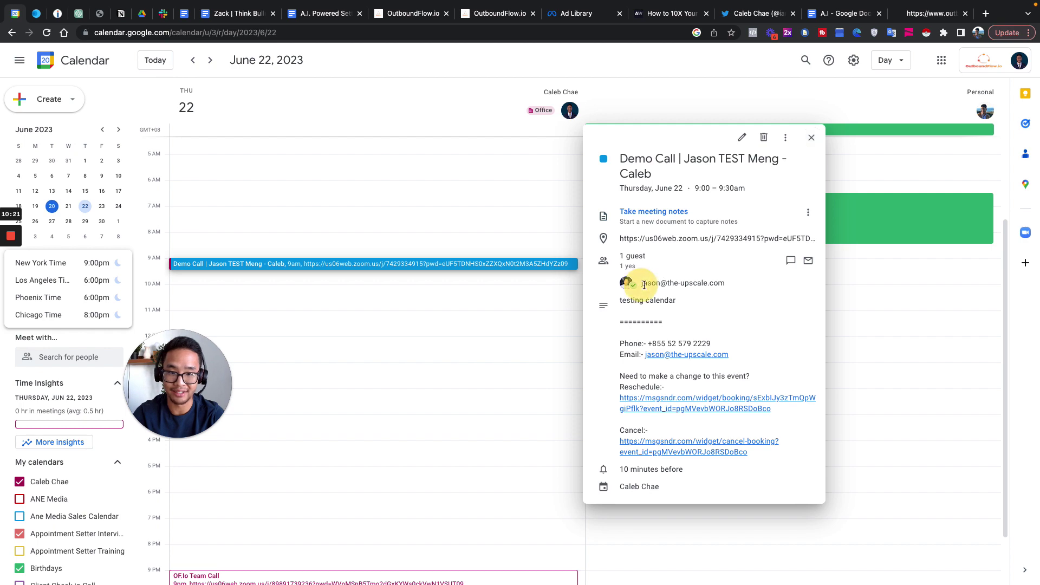
- Highlight the guest email in the booked Google Calendar event
drag(639, 288, 695, 286)
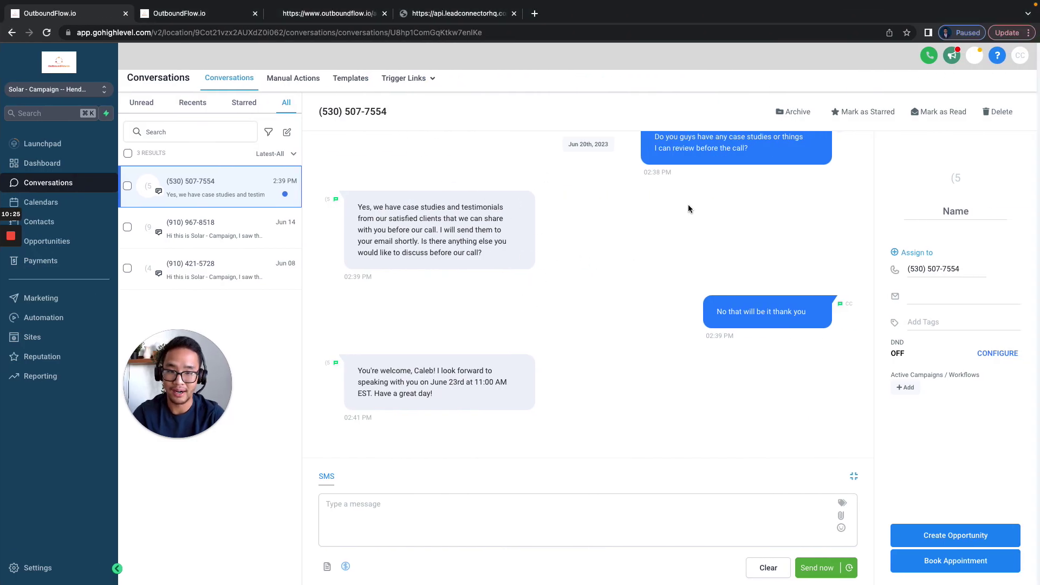
scroll(529, 293, up, 1)
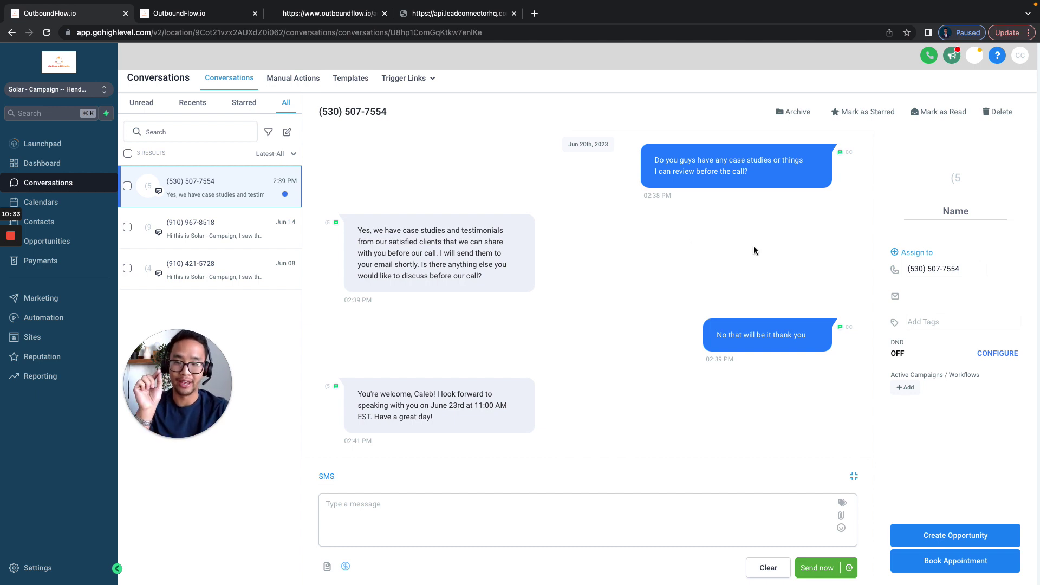
scroll(468, 322, down, 1)
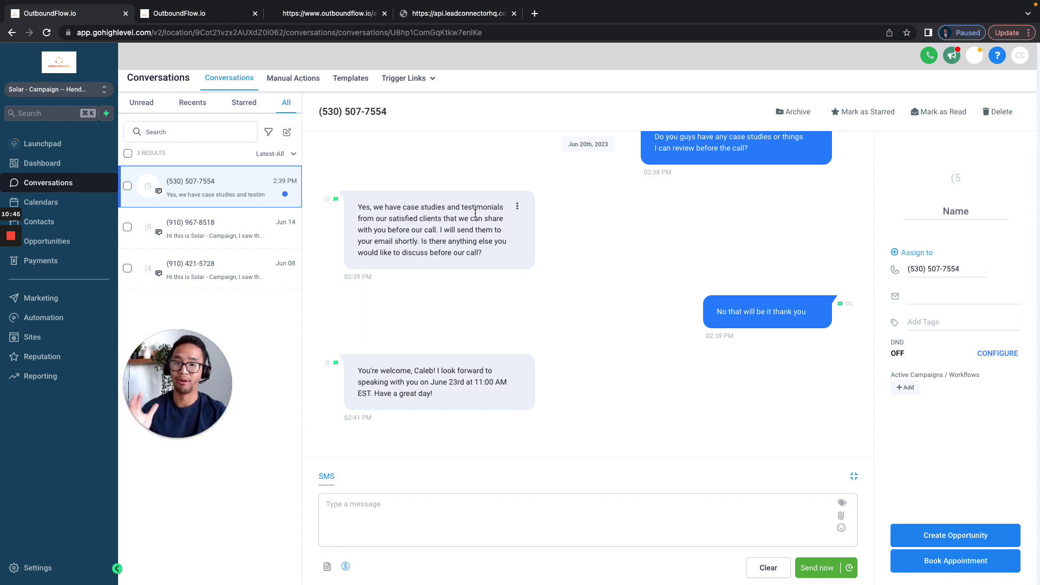
- Switch to the OutboundFlow.io demo page and reach the June 2023 Gameplan Call calendar
click(355, 15)
scroll(428, 241, up, 5)
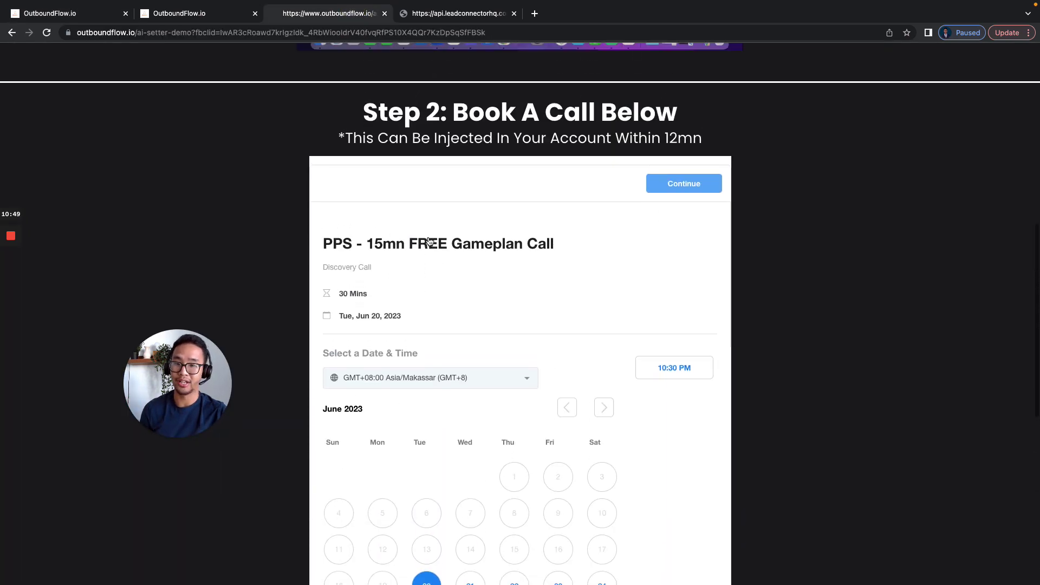
scroll(430, 241, down, 3)
scroll(429, 241, up, 1)
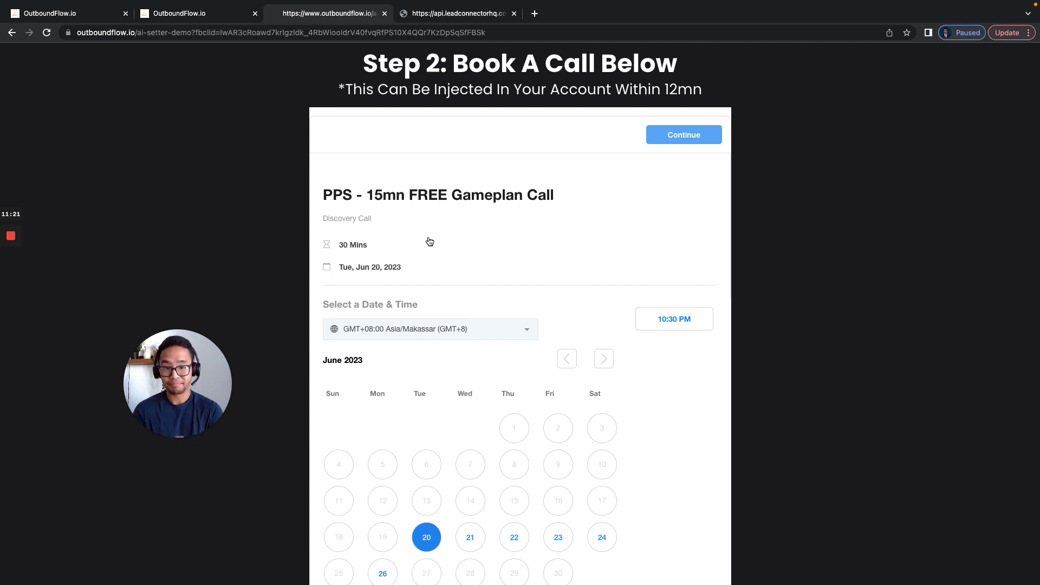
scroll(429, 242, up, 3)
scroll(430, 241, down, 2)
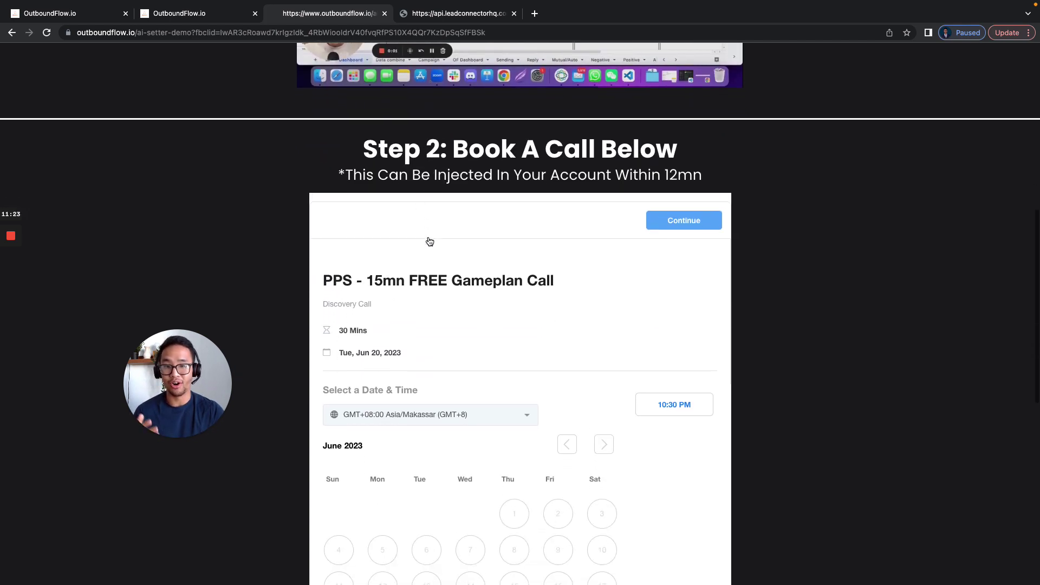
scroll(430, 241, down, 2)
scroll(429, 242, up, 1)
scroll(430, 241, down, 1)
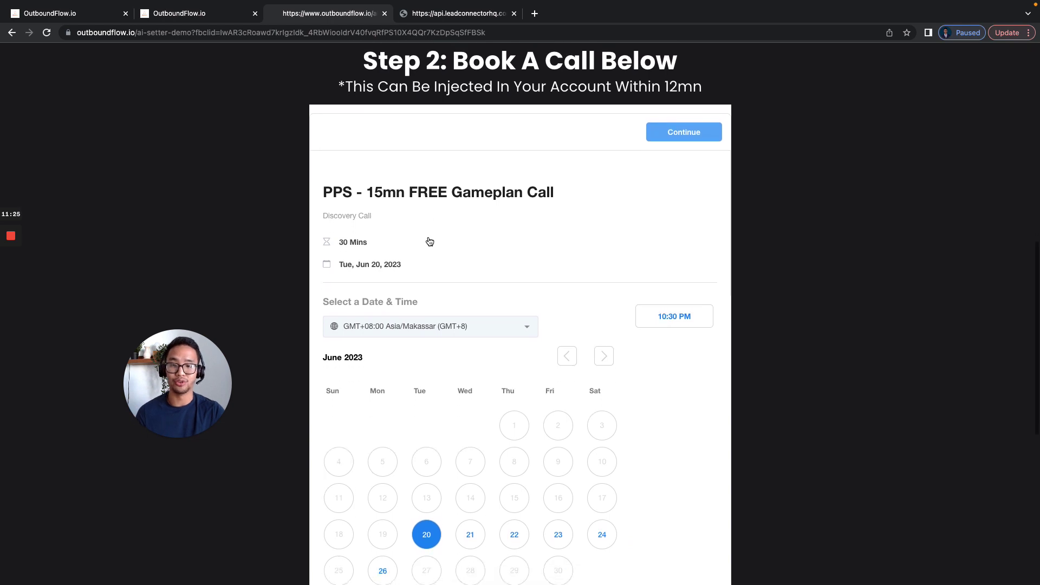
scroll(430, 241, down, 2)
scroll(429, 241, down, 1)
scroll(430, 242, down, 2)
scroll(429, 241, up, 2)
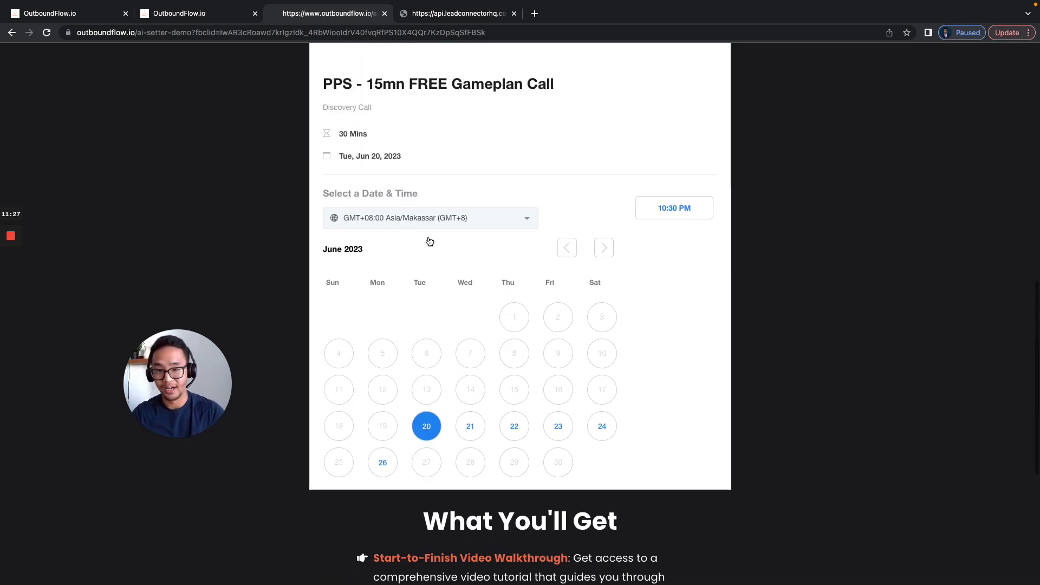
scroll(429, 242, down, 1)
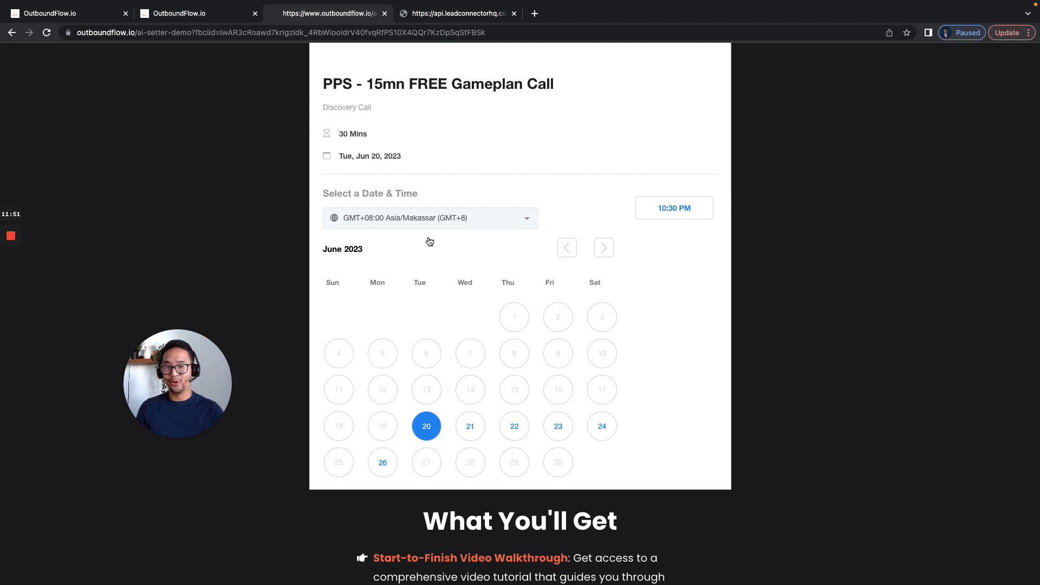
scroll(429, 242, up, 1)
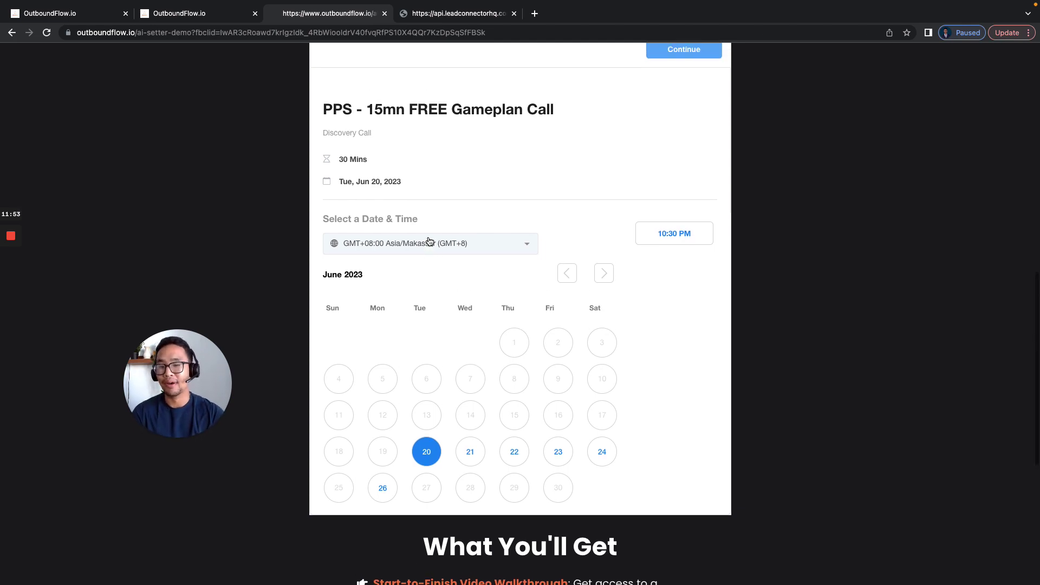
scroll(429, 242, down, 4)
scroll(429, 242, up, 4)
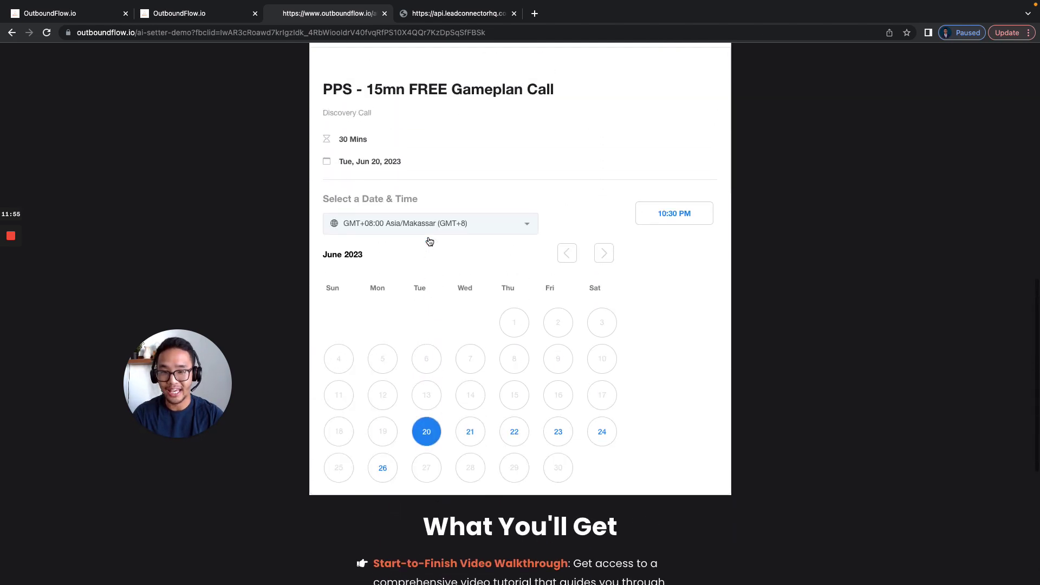
scroll(429, 242, up, 8)
scroll(429, 241, down, 2)
scroll(430, 242, down, 3)
scroll(430, 242, down, 3)
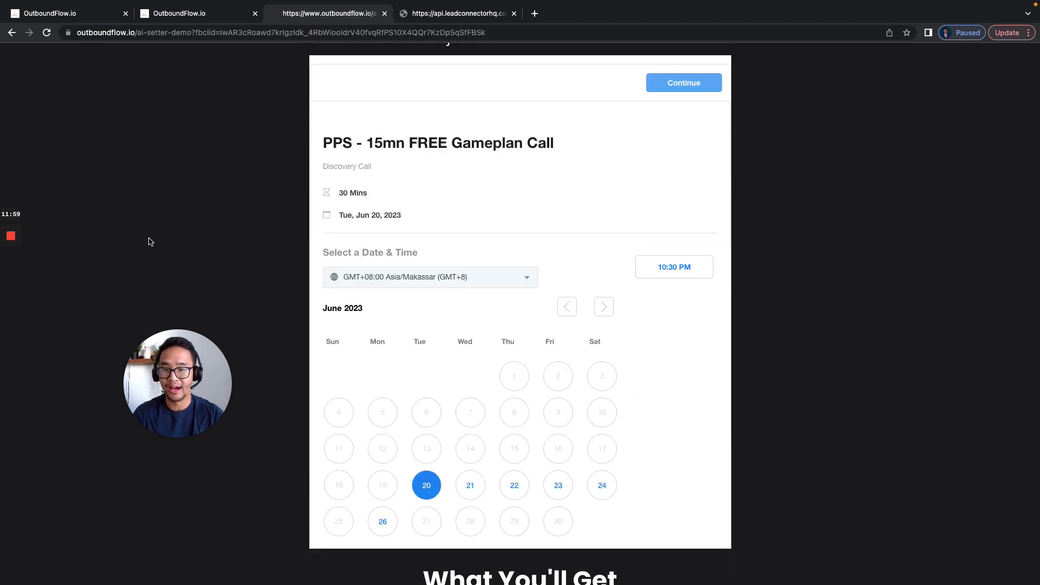
drag(202, 375, 226, 375)
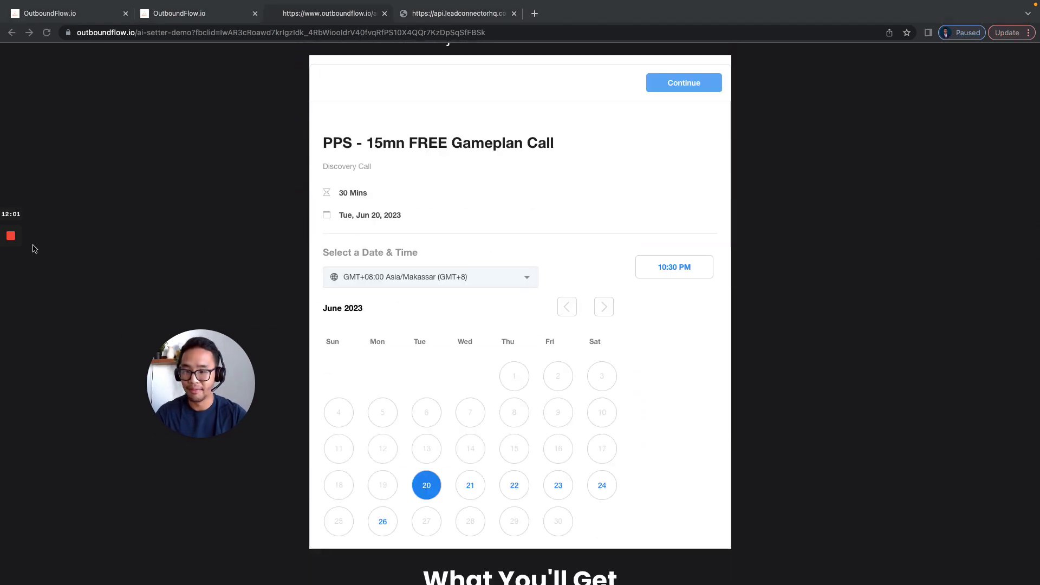